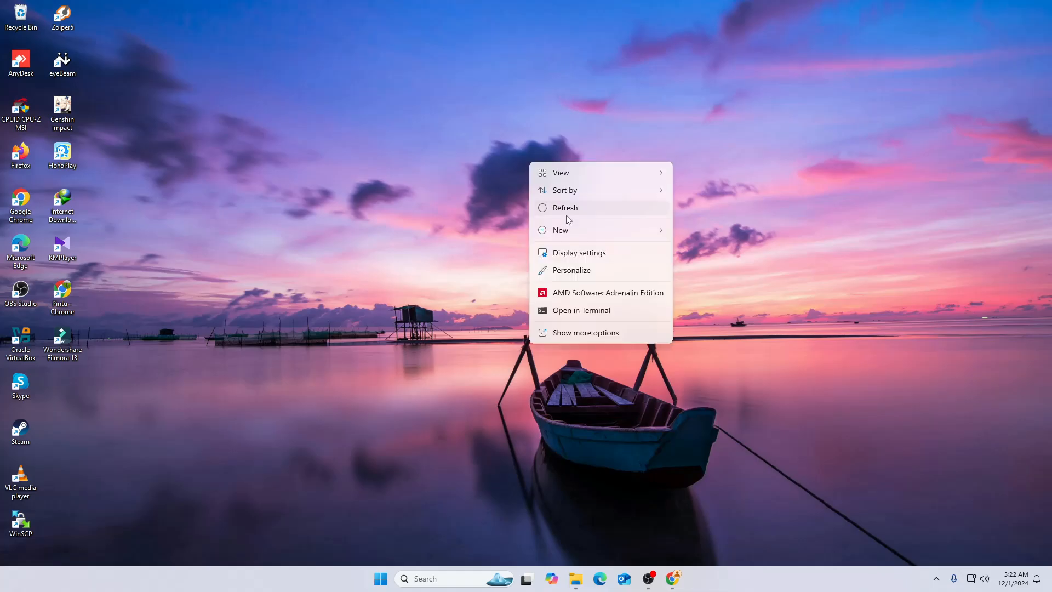
click(538, 208)
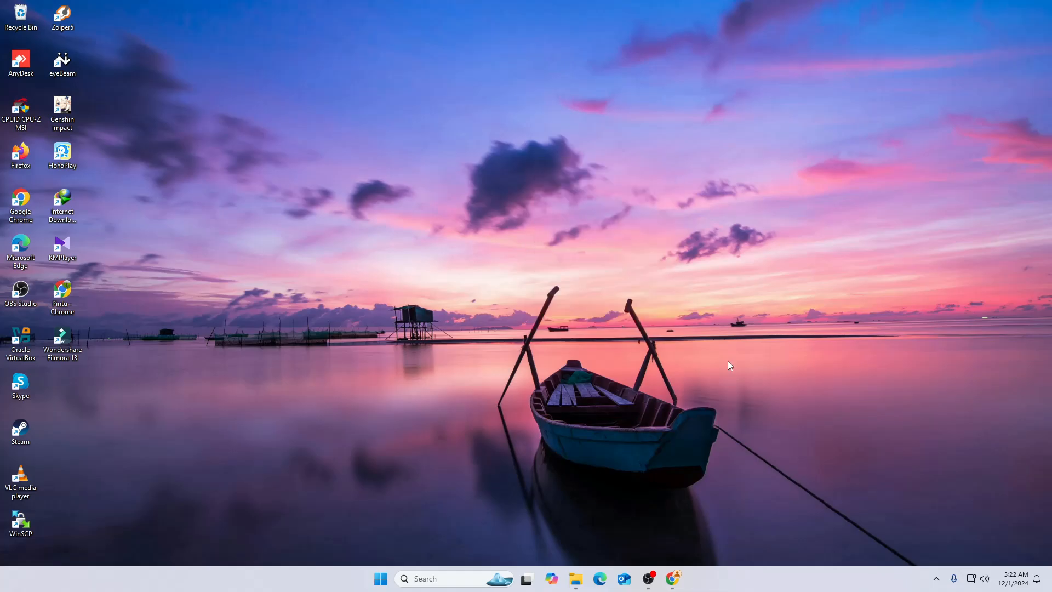
right_click(541, 190)
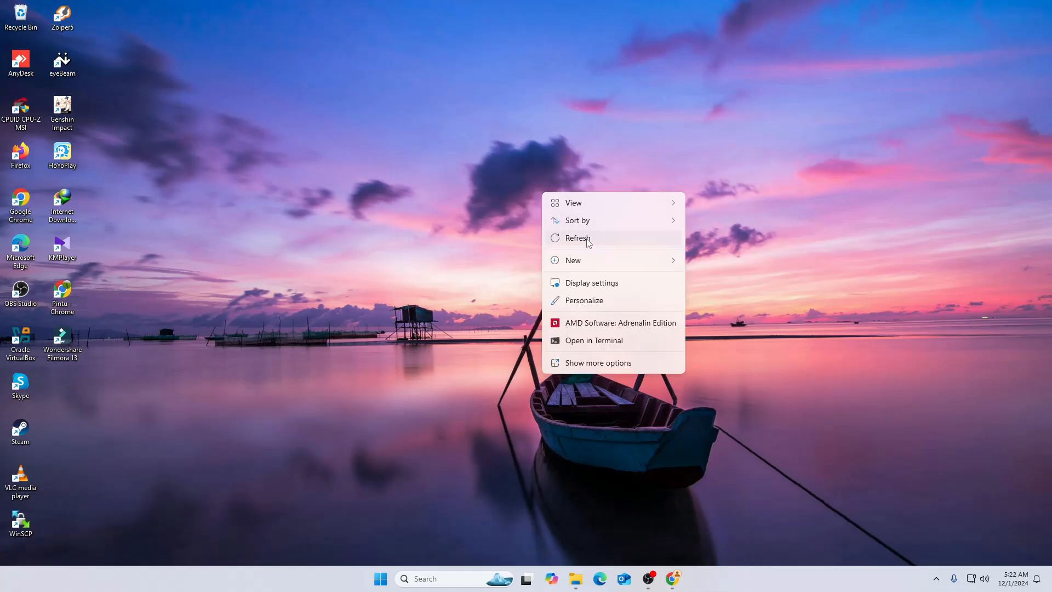
click(586, 239)
right_click(531, 159)
click(572, 209)
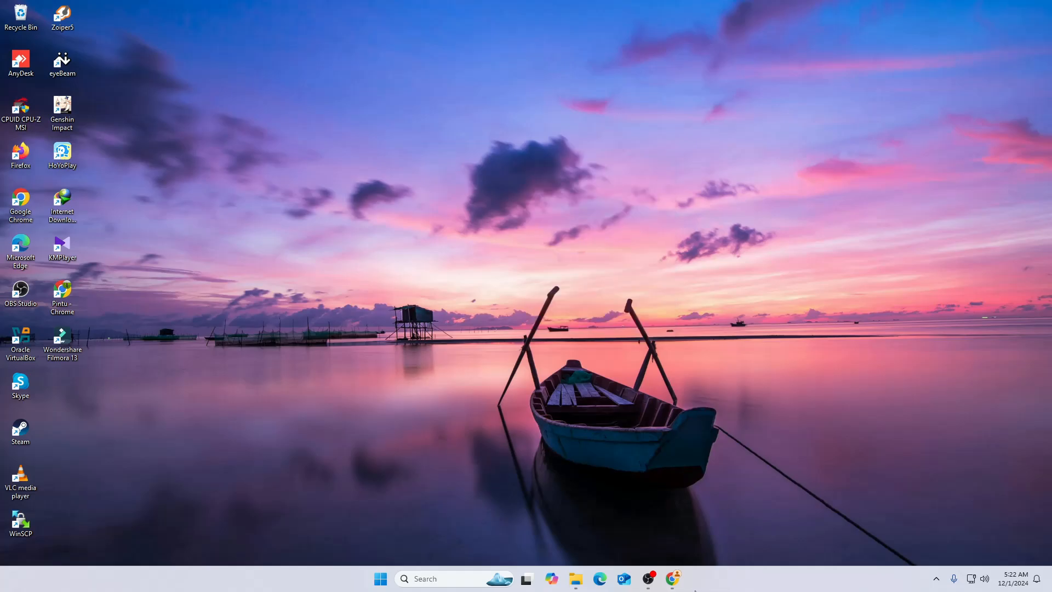
Switch to Google Chrome and open the Lubuntu website at lubuntu.me
click(672, 579)
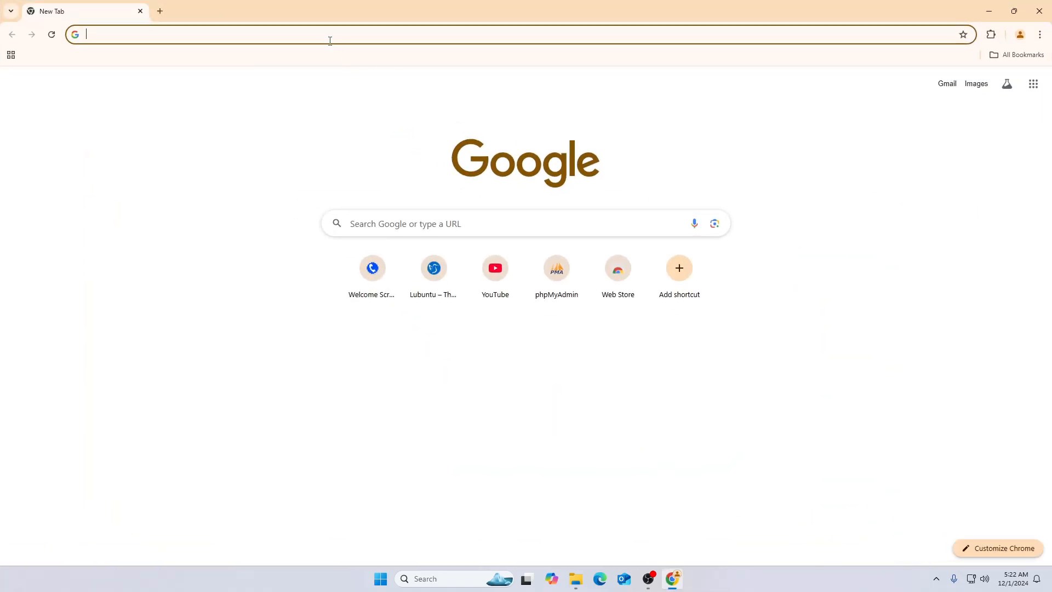
text(lubuntu.me)
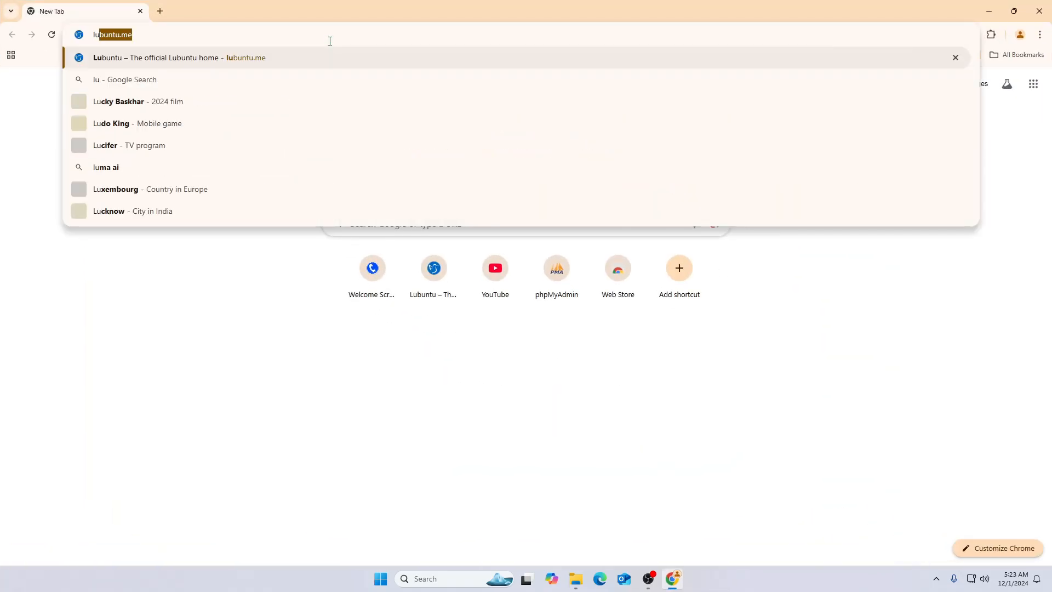
key(Return)
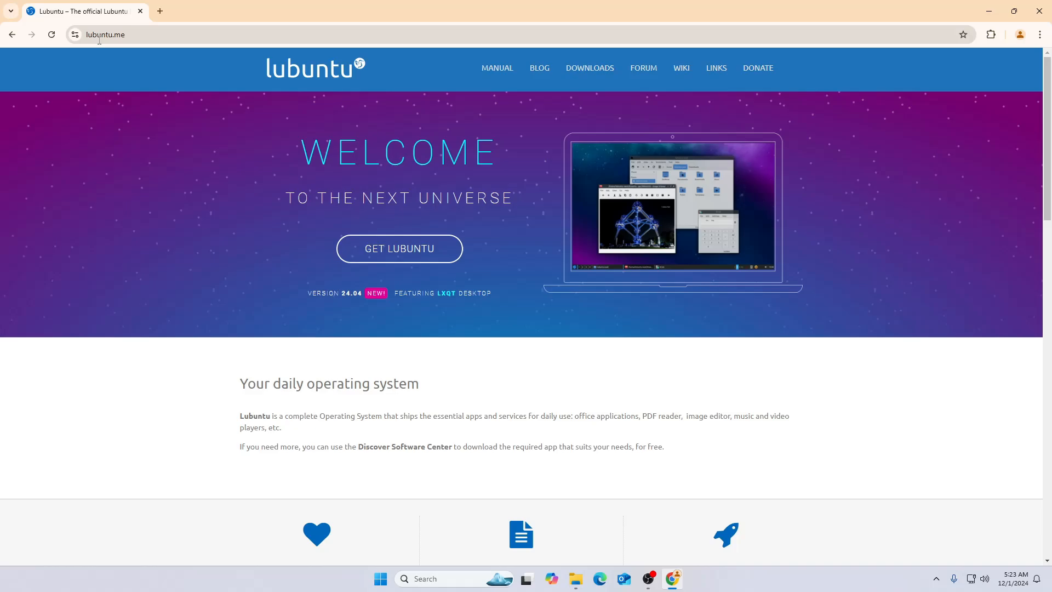
Search Google for "lubuntu" in a new tab and open the official Lubuntu home page from the results
click(160, 11)
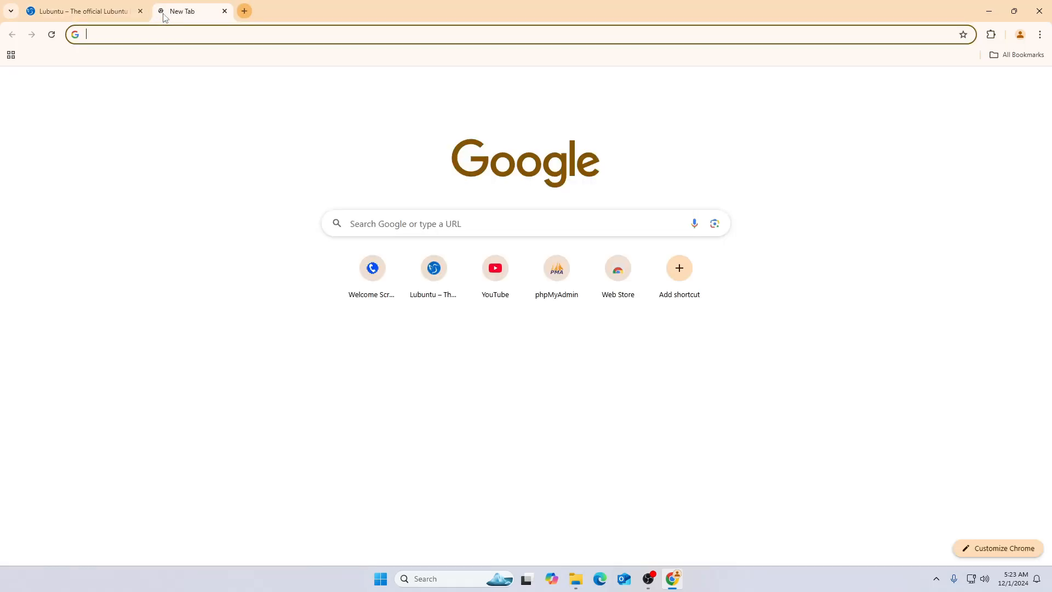
text(lubu)
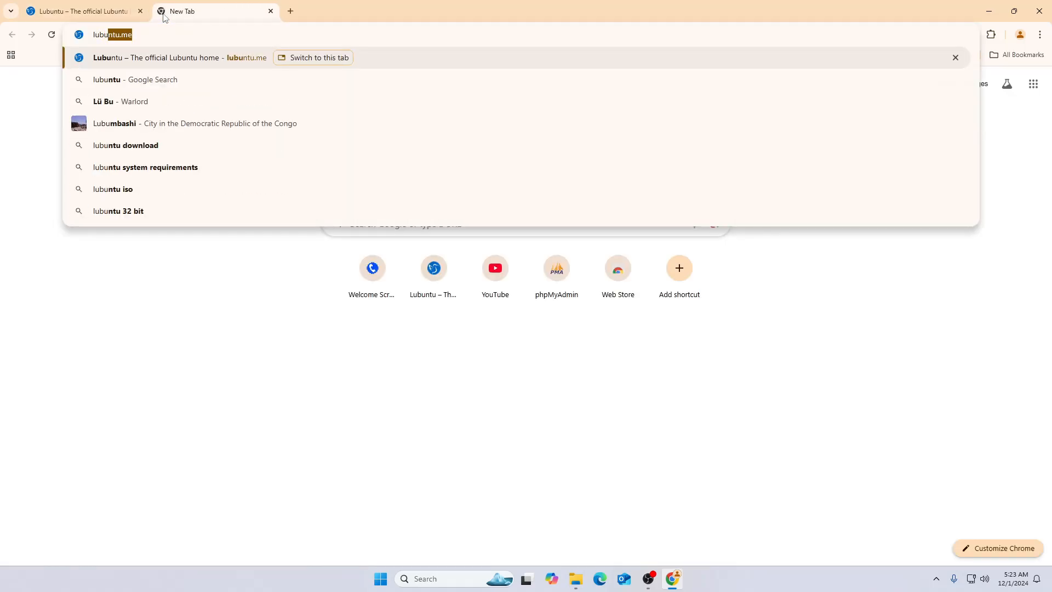
text(ntu)
key(Delete)
key(Return)
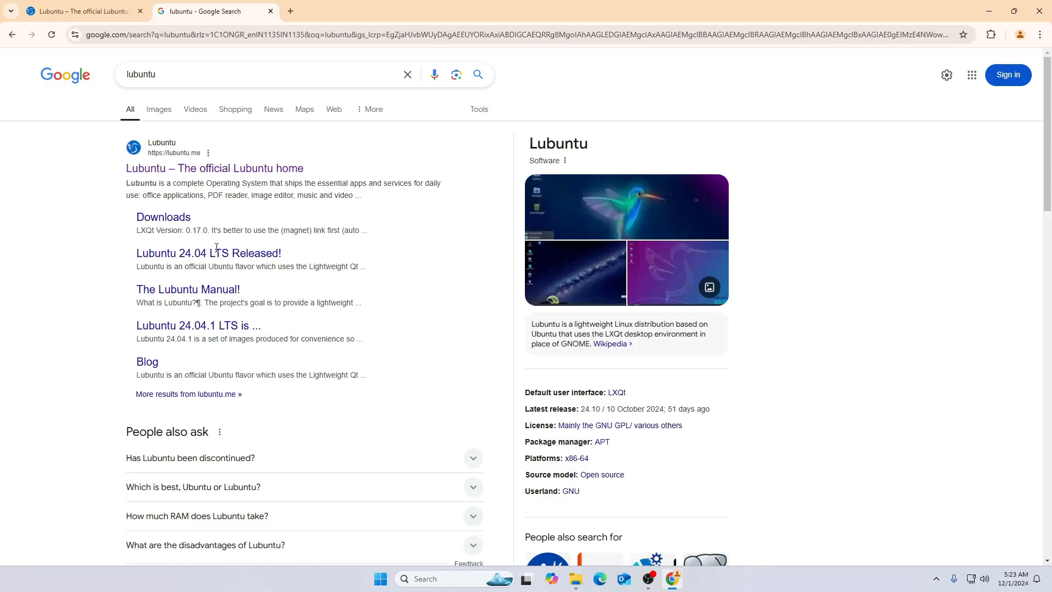
click(191, 171)
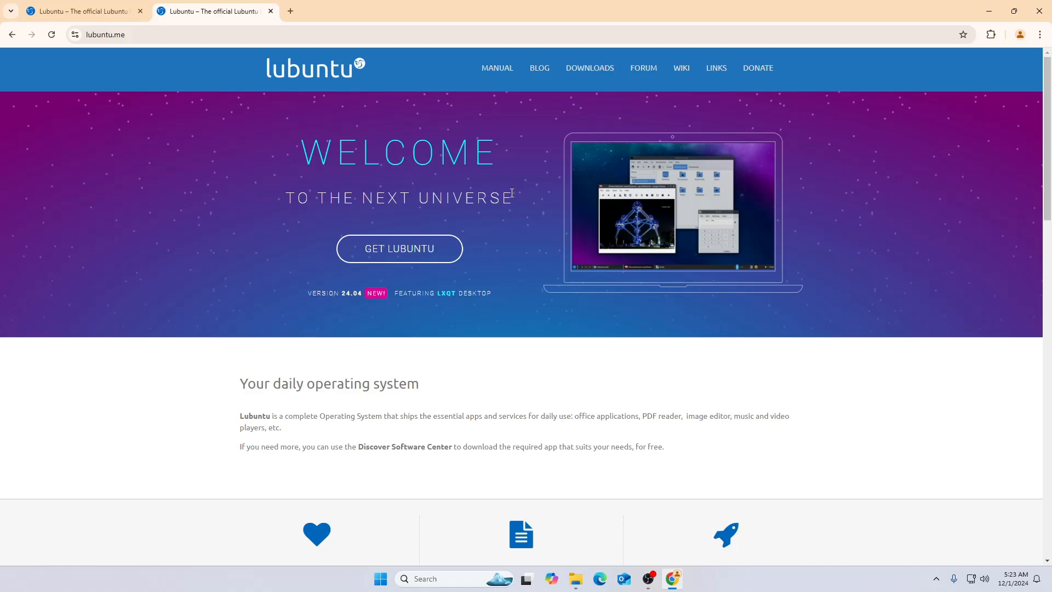
Read through the Lubuntu home page, from the daily operating system introduction down to the recent posts
scroll(499, 206, down, 3)
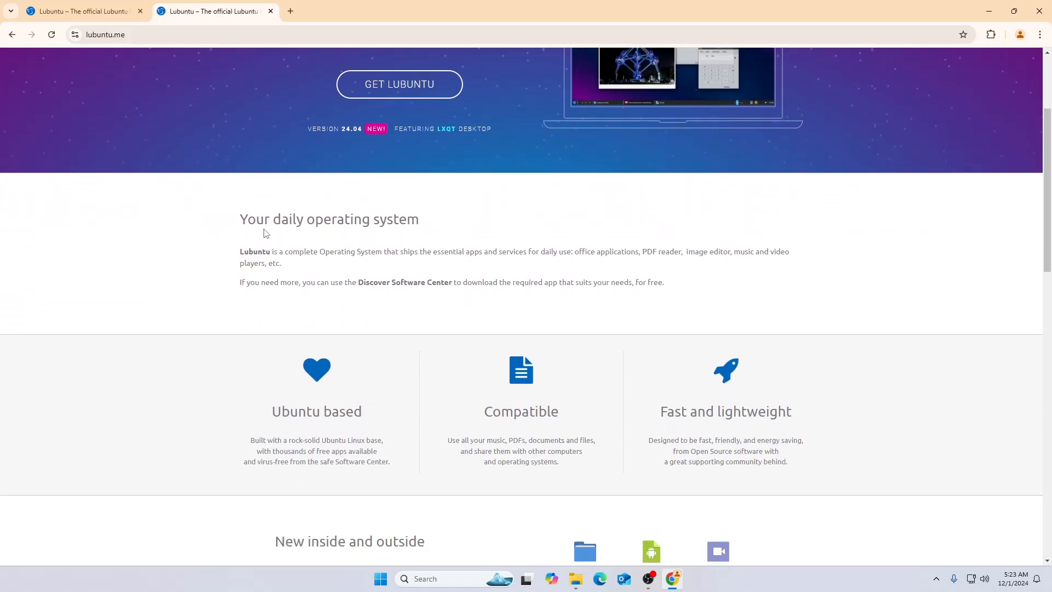
scroll(567, 268, down, 1)
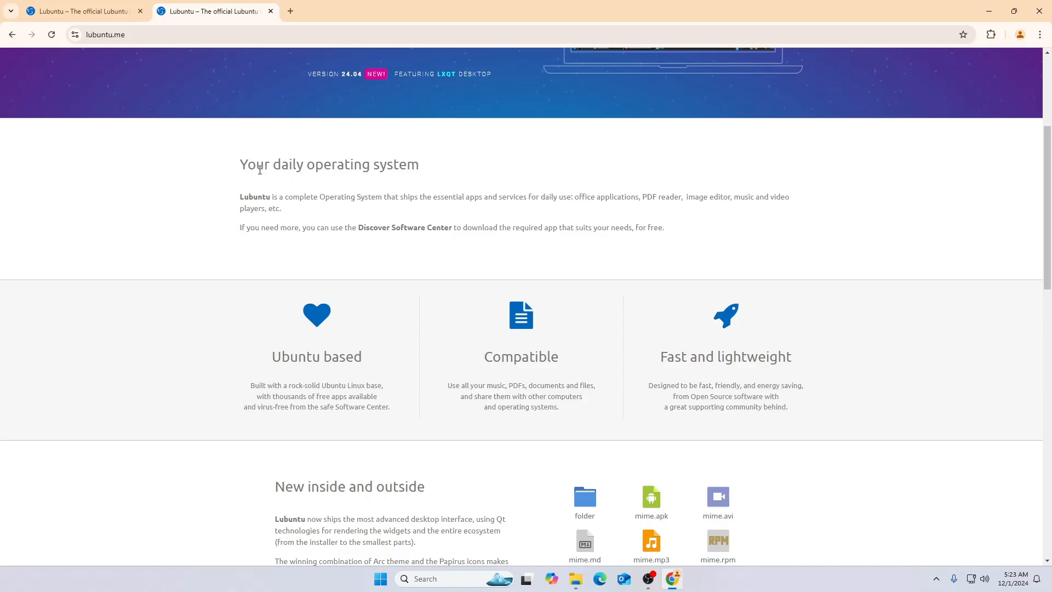
drag(242, 163, 411, 164)
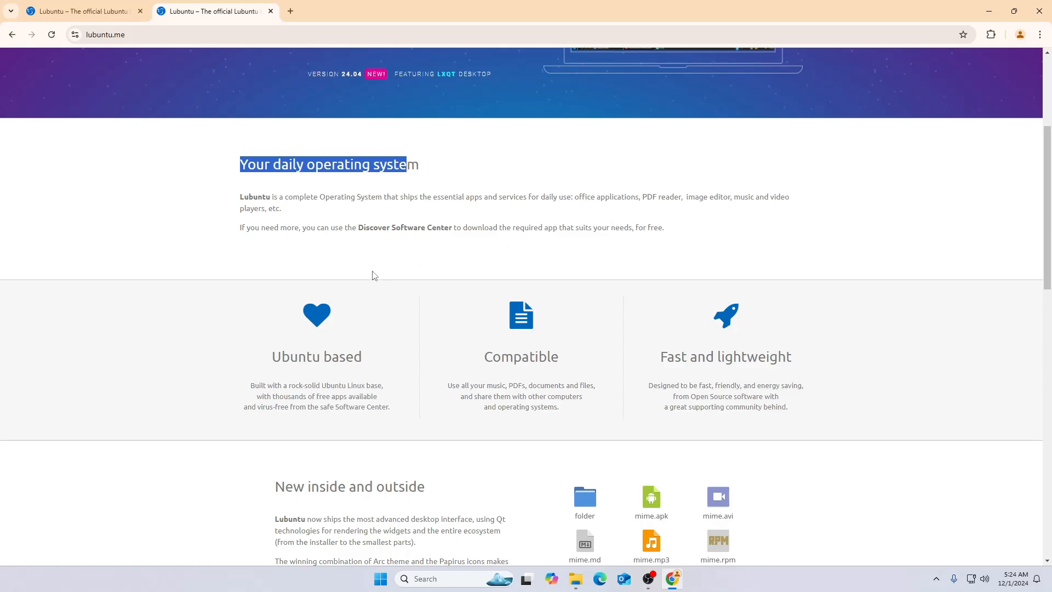
scroll(374, 275, down, 2)
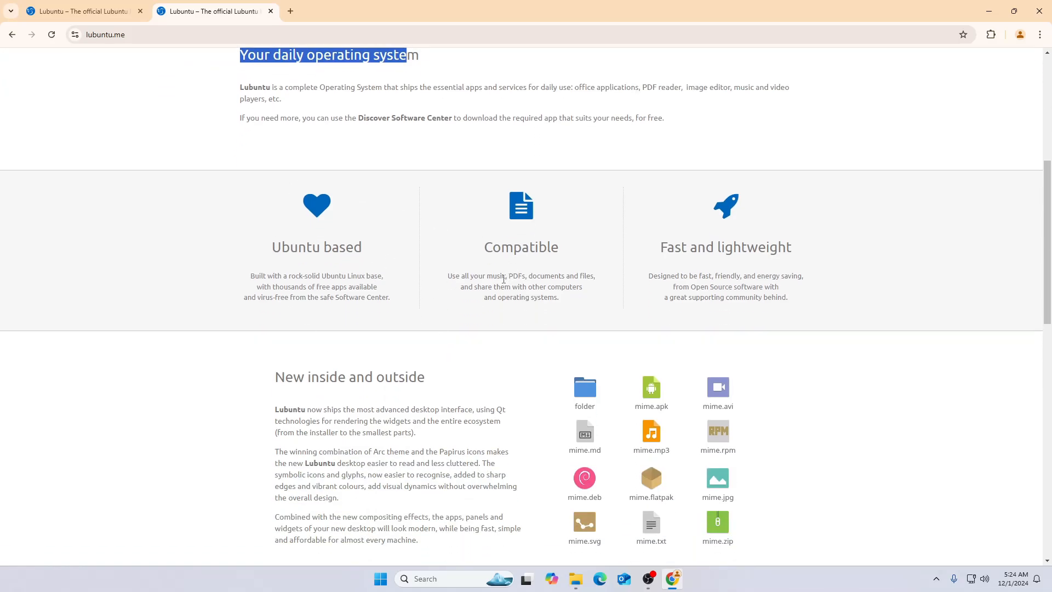
scroll(482, 274, down, 1)
scroll(425, 281, down, 2)
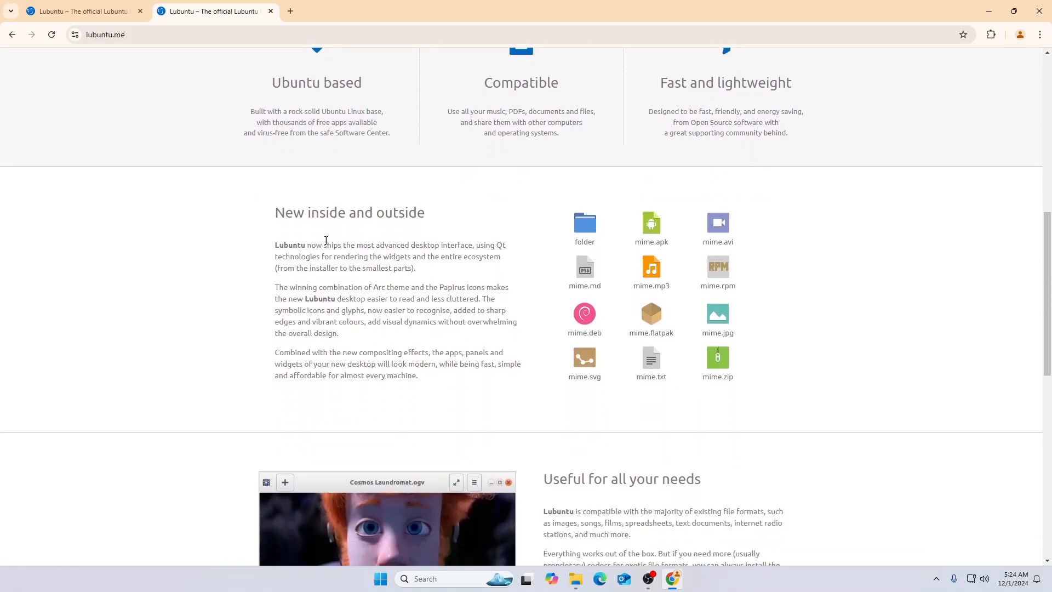
scroll(663, 289, down, 9)
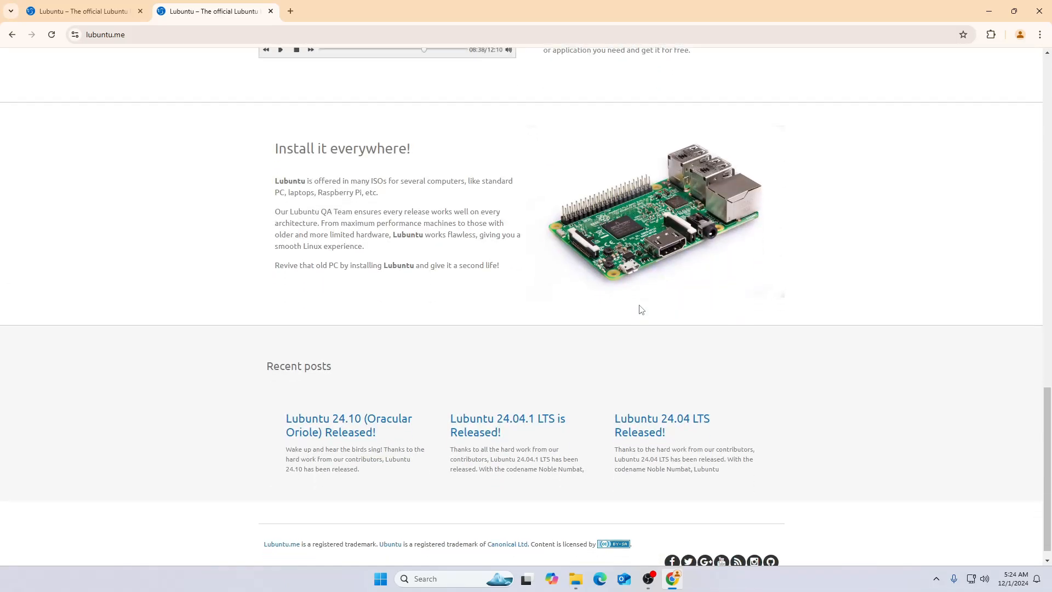
scroll(653, 256, up, 2)
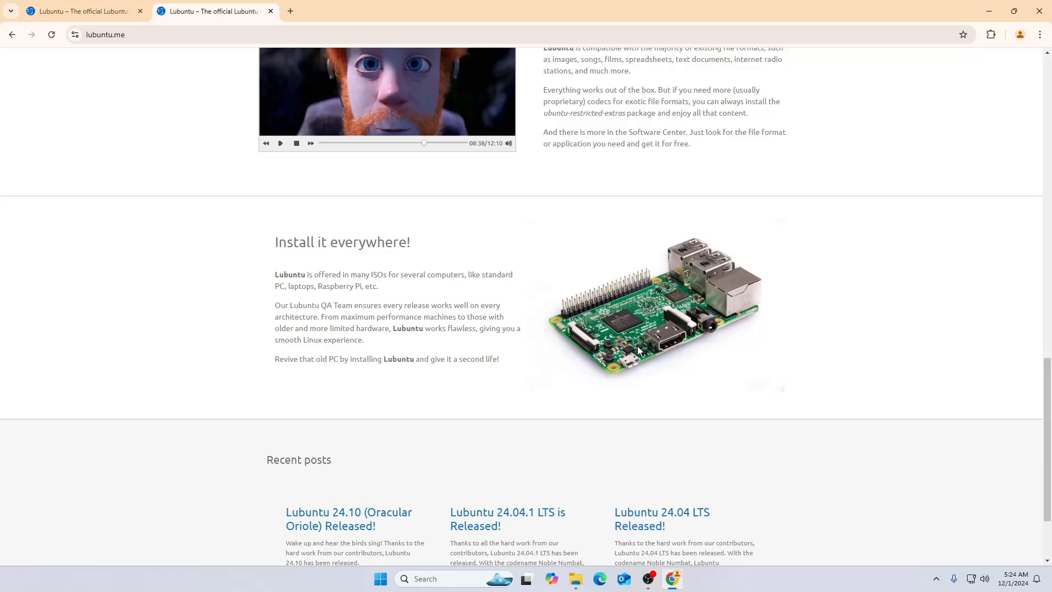
scroll(695, 320, up, 15)
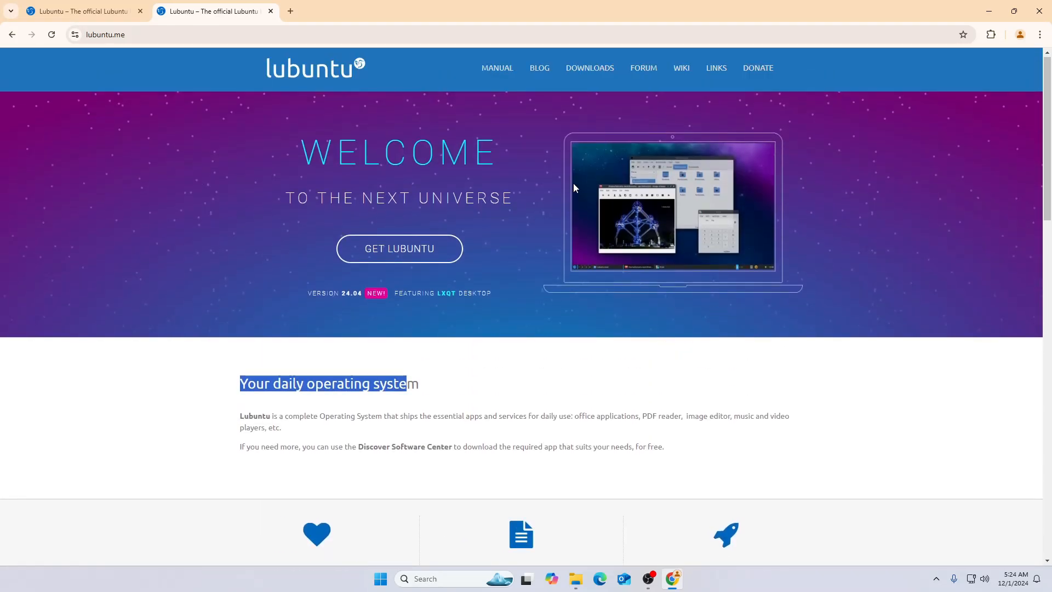
Open the Lubuntu downloads page and review the available releases and their 64-bit desktop downloads
click(591, 77)
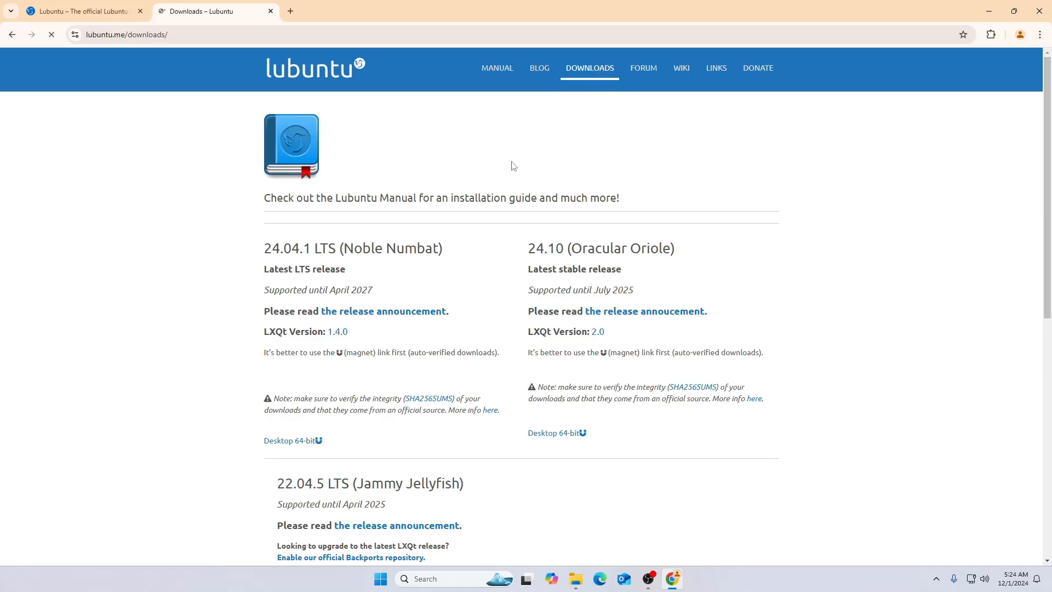
scroll(500, 174, down, 1)
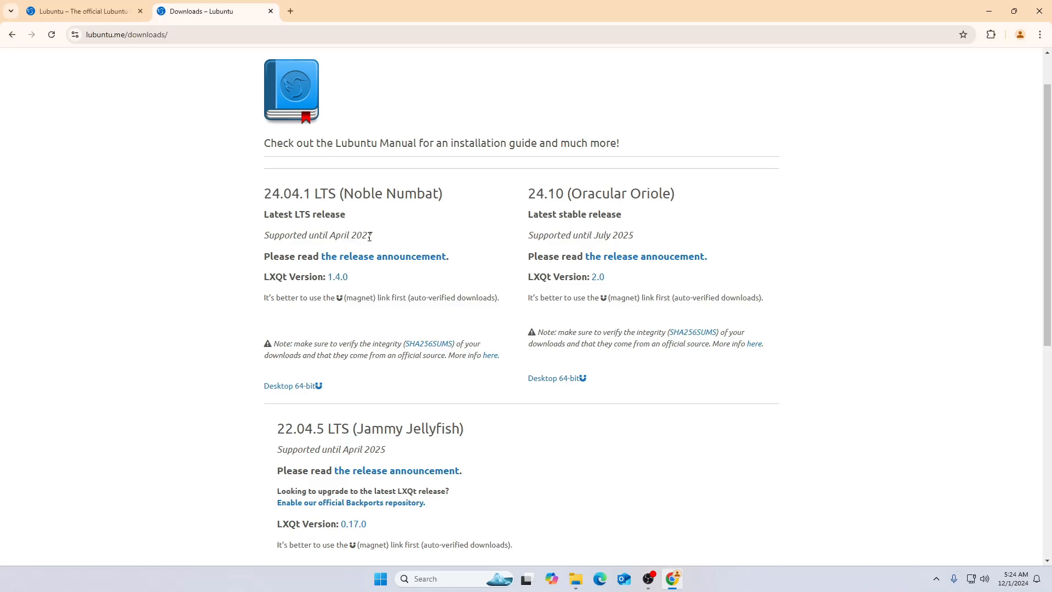
scroll(424, 405, down, 1)
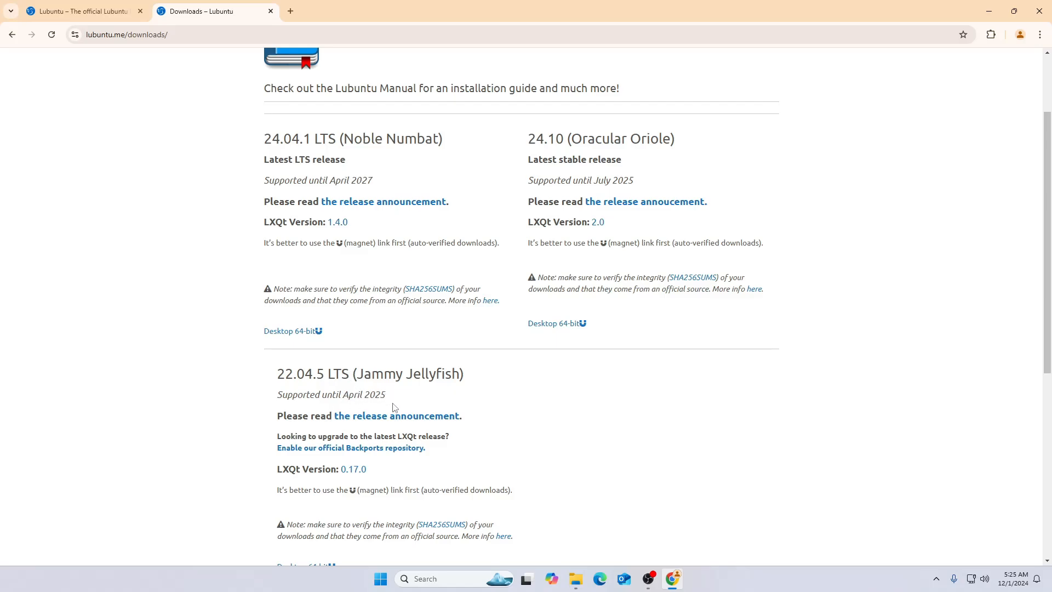
scroll(393, 408, up, 1)
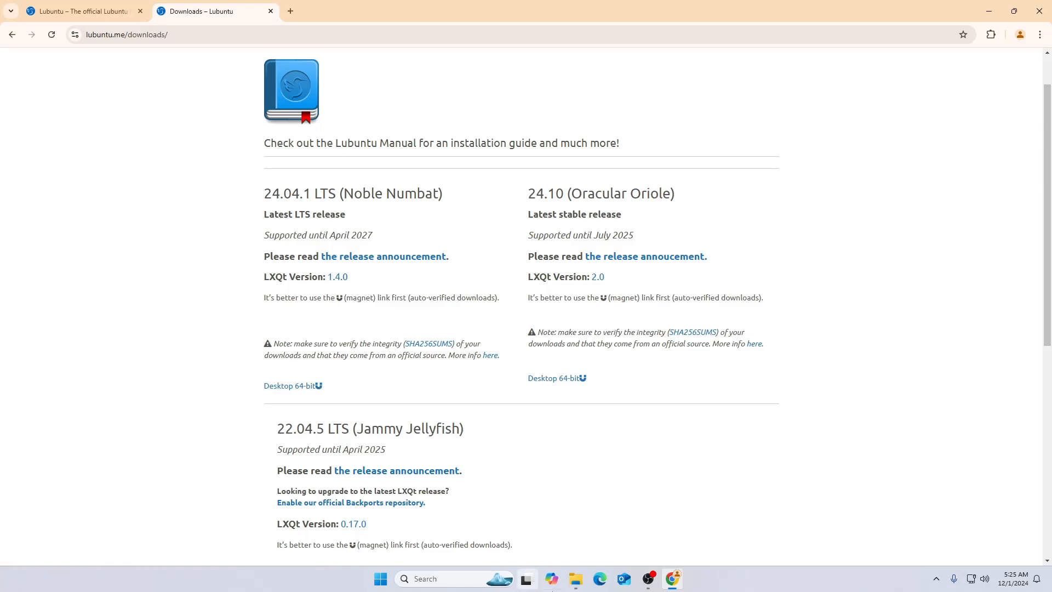
Check the Downloads folder in File Explorer for the Lubuntu desktop ISO file and minimize the browser
click(575, 581)
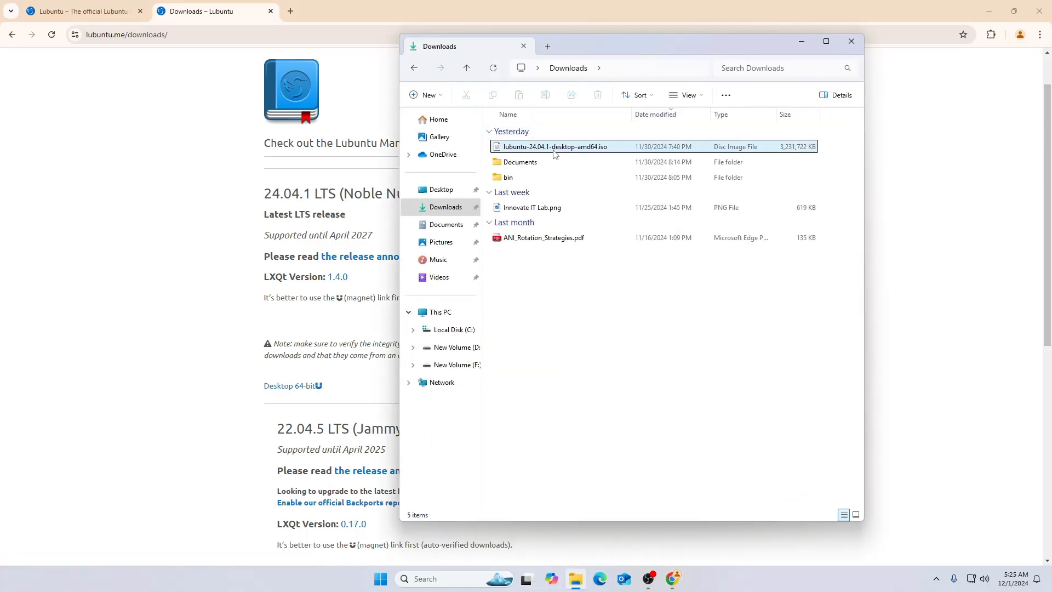
click(936, 208)
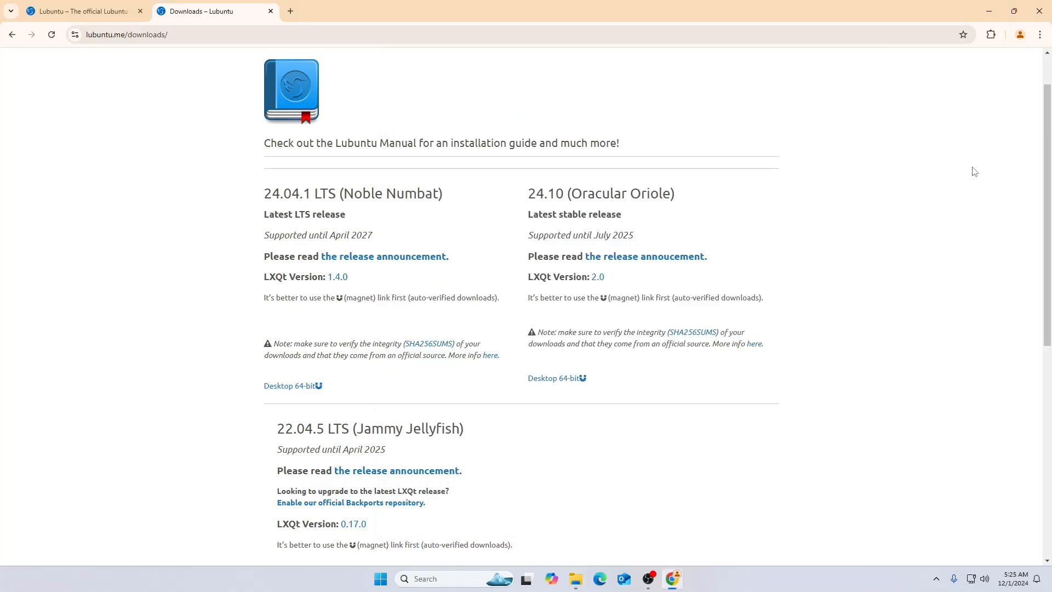
click(998, 4)
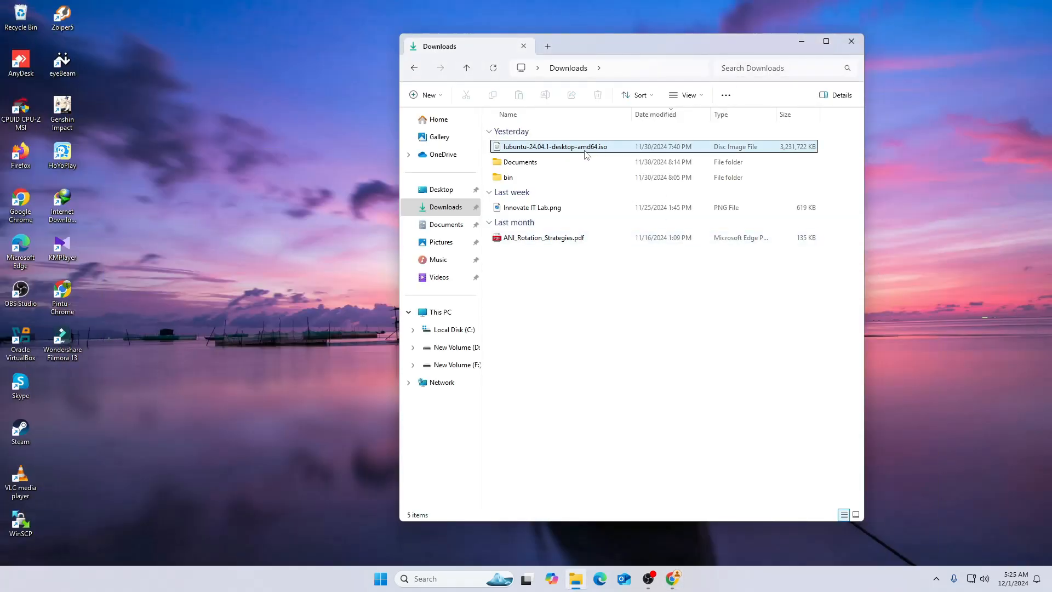
Launch Oracle VirtualBox and start creating a new virtual machine named Lubuntu
double_click(25, 359)
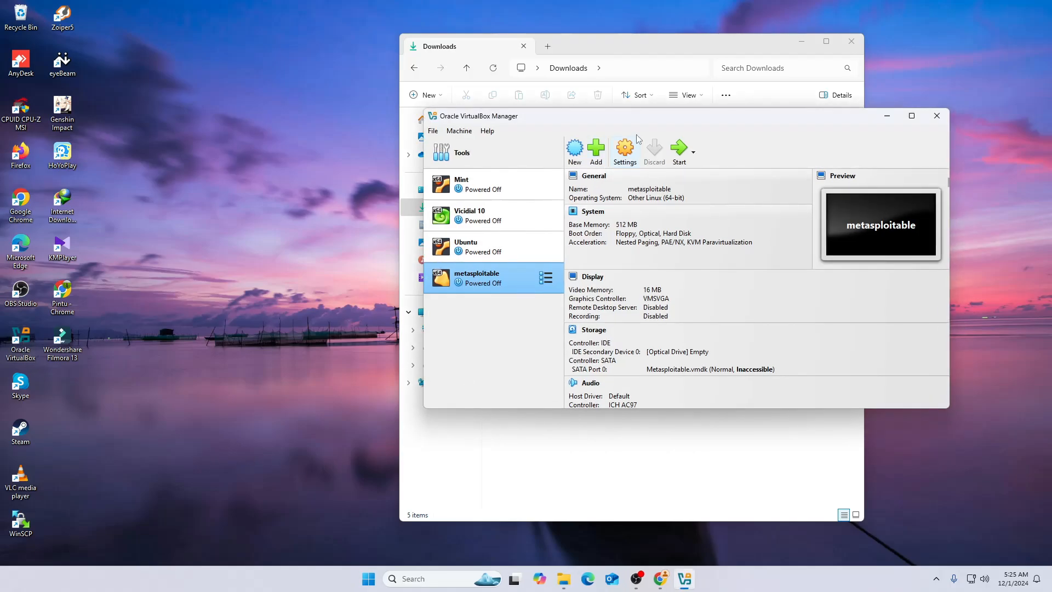
drag(698, 116, 559, 123)
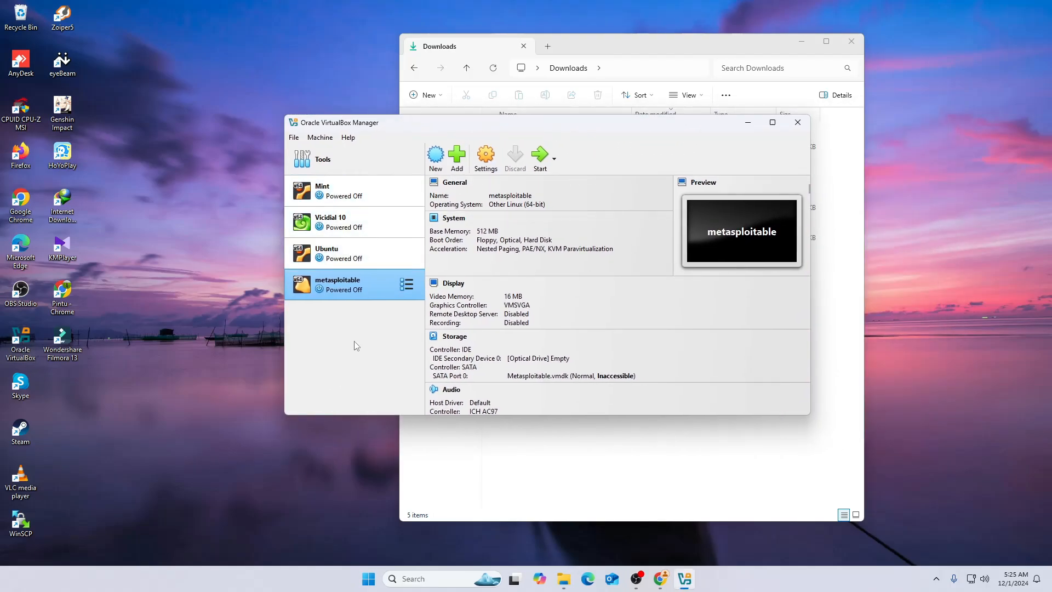
click(436, 157)
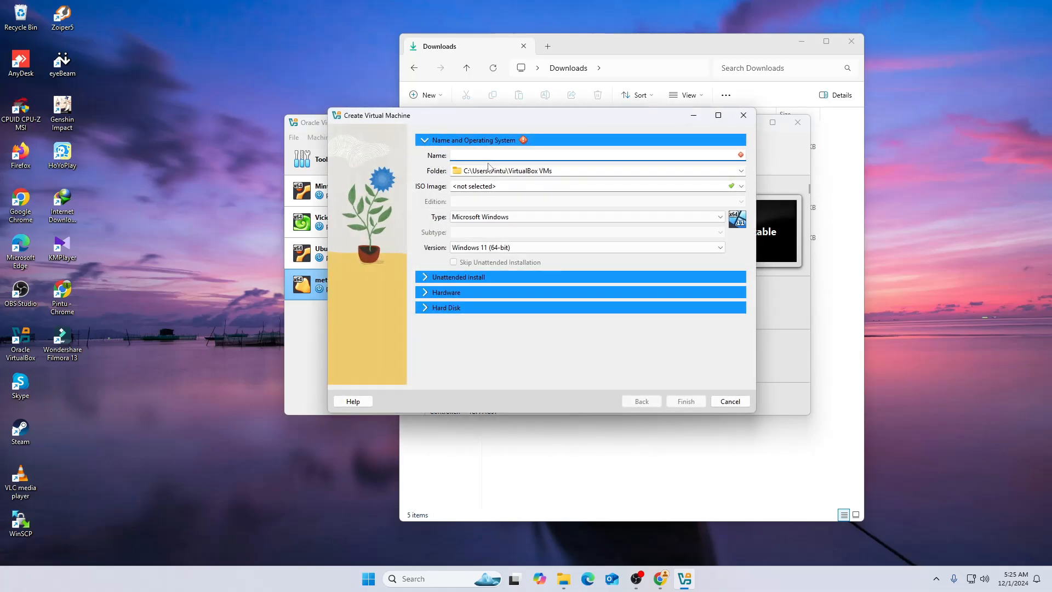
text(Lubuntu)
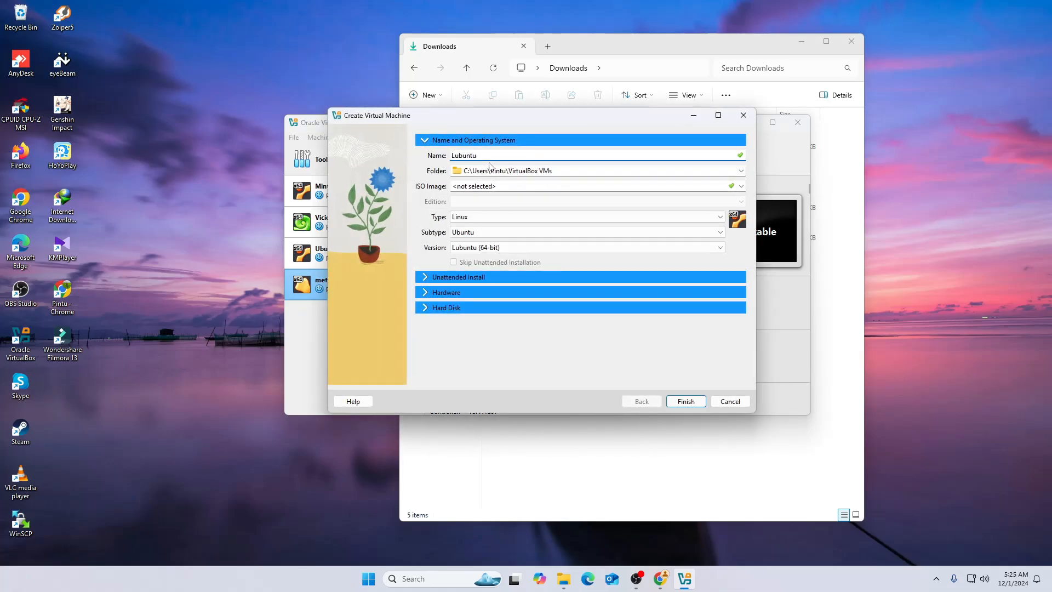
Set the new virtual machine's folder to D:\Virtual Box
click(741, 170)
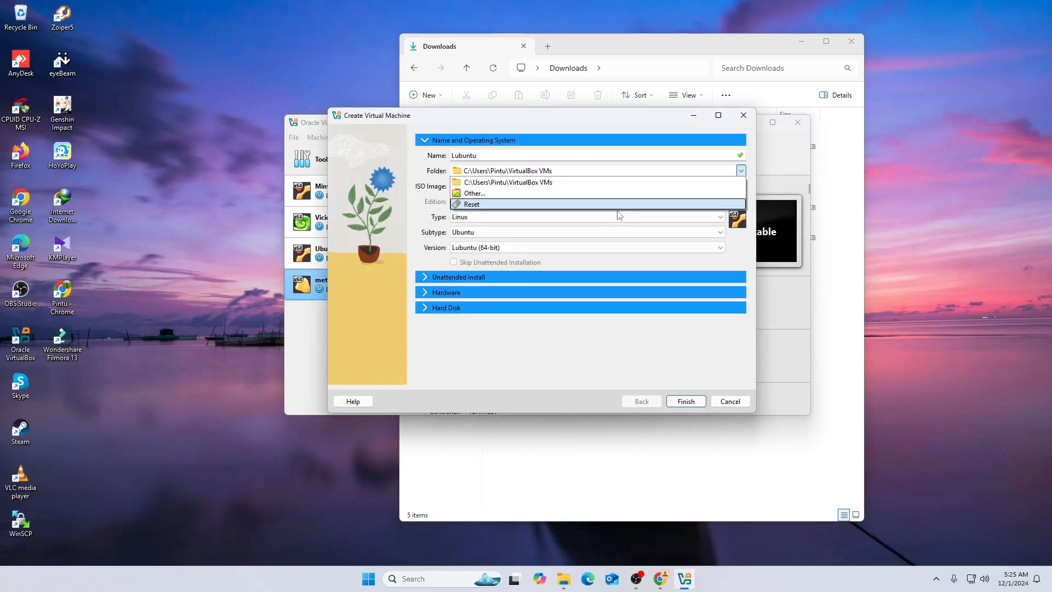
click(572, 204)
click(740, 175)
click(477, 192)
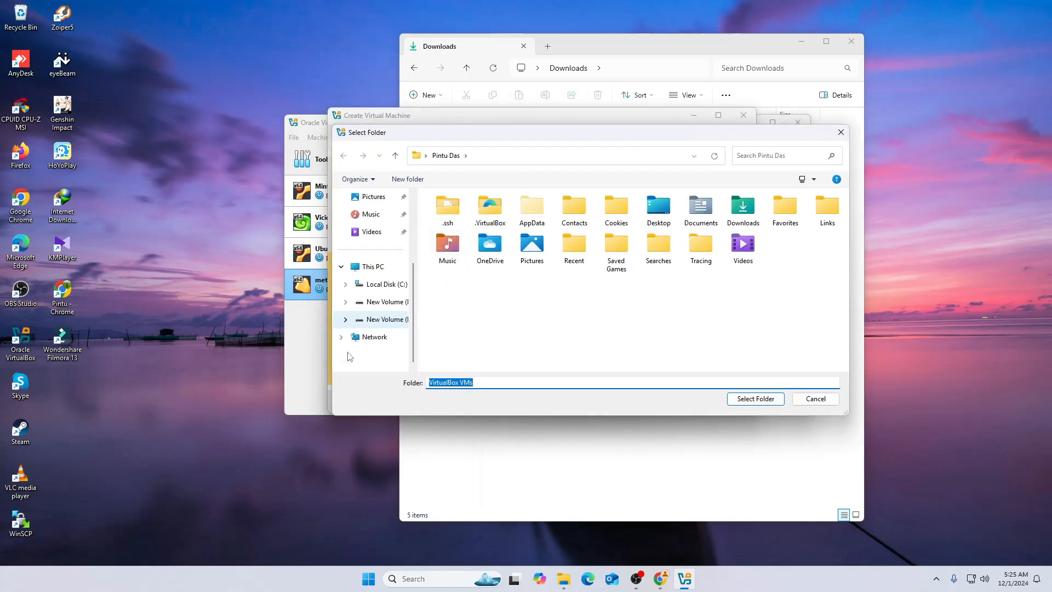
click(400, 302)
click(466, 323)
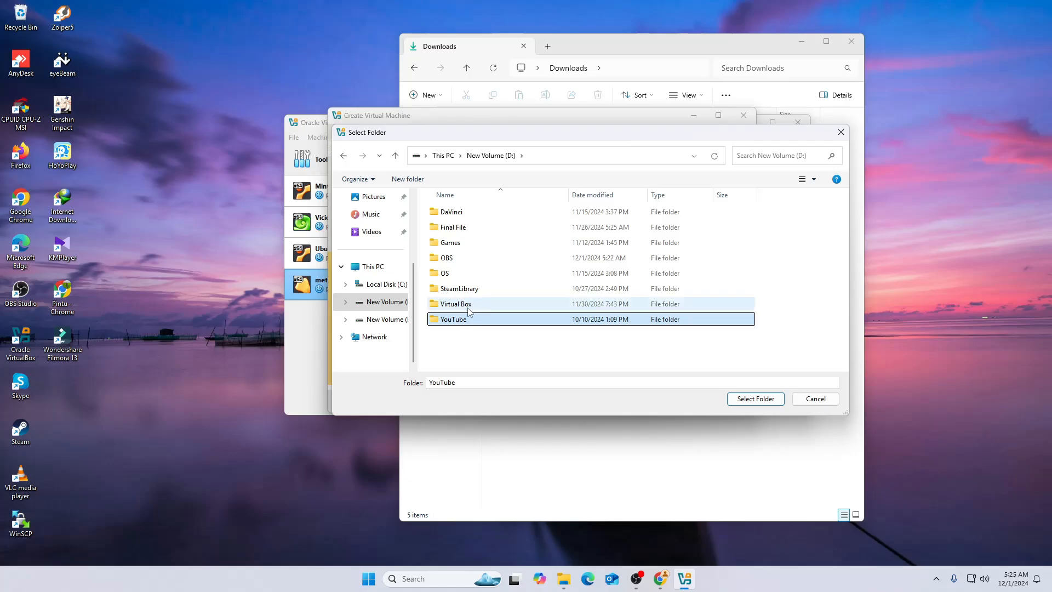
double_click(468, 304)
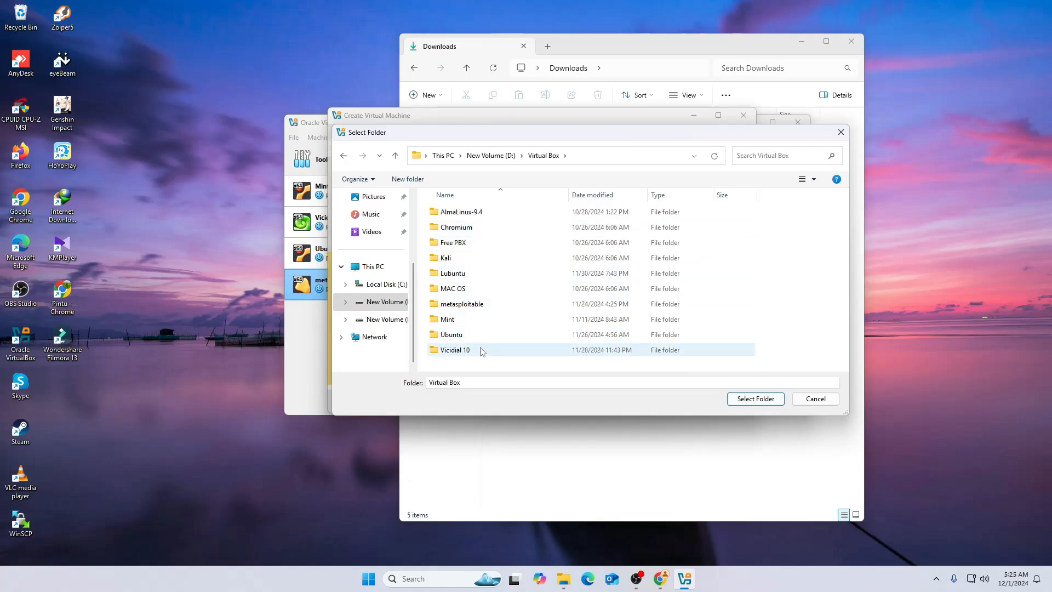
double_click(497, 383)
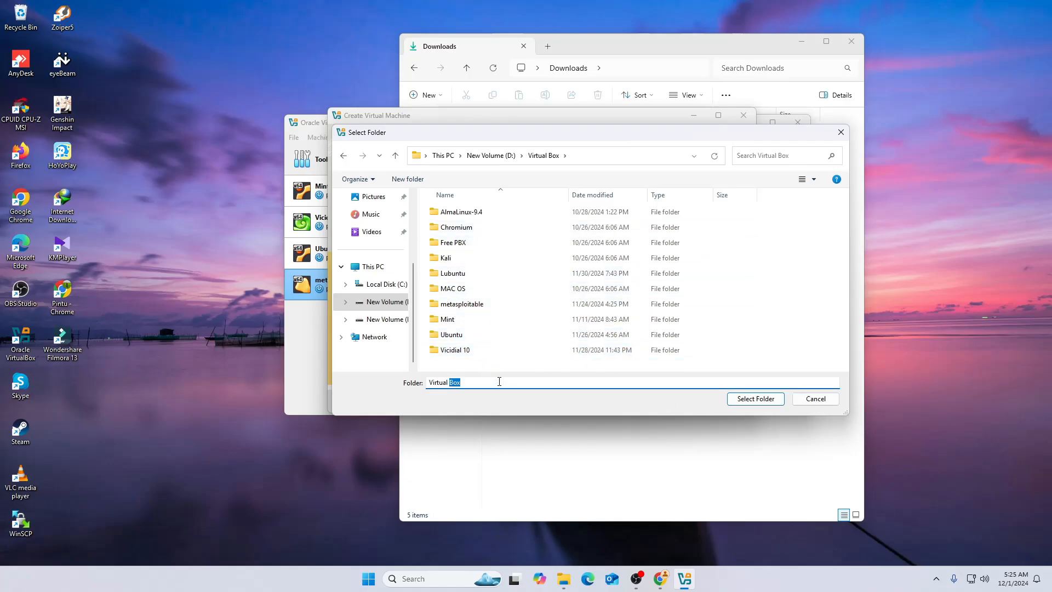
click(503, 379)
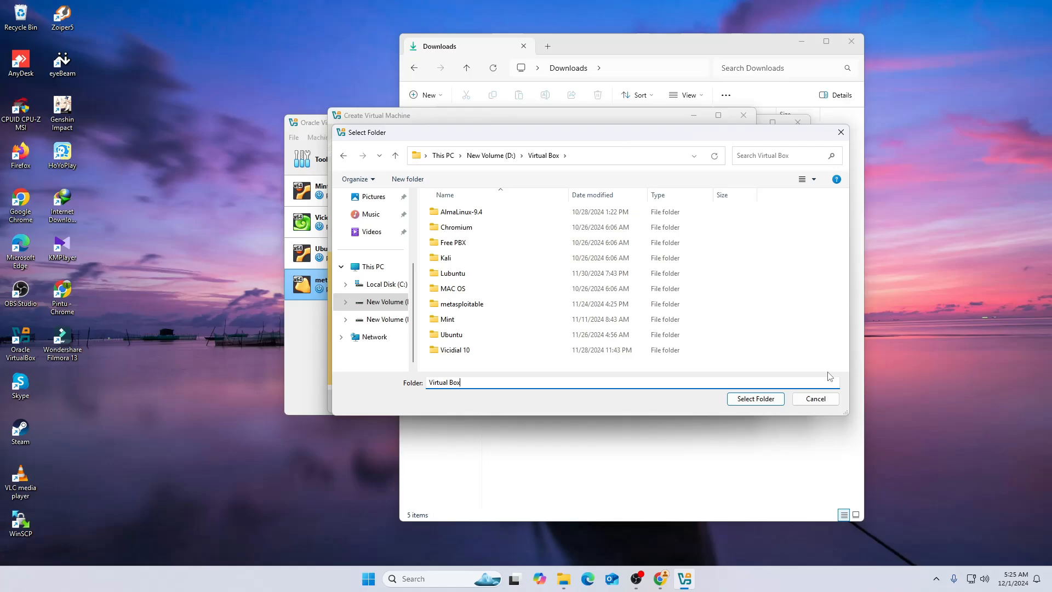
click(765, 402)
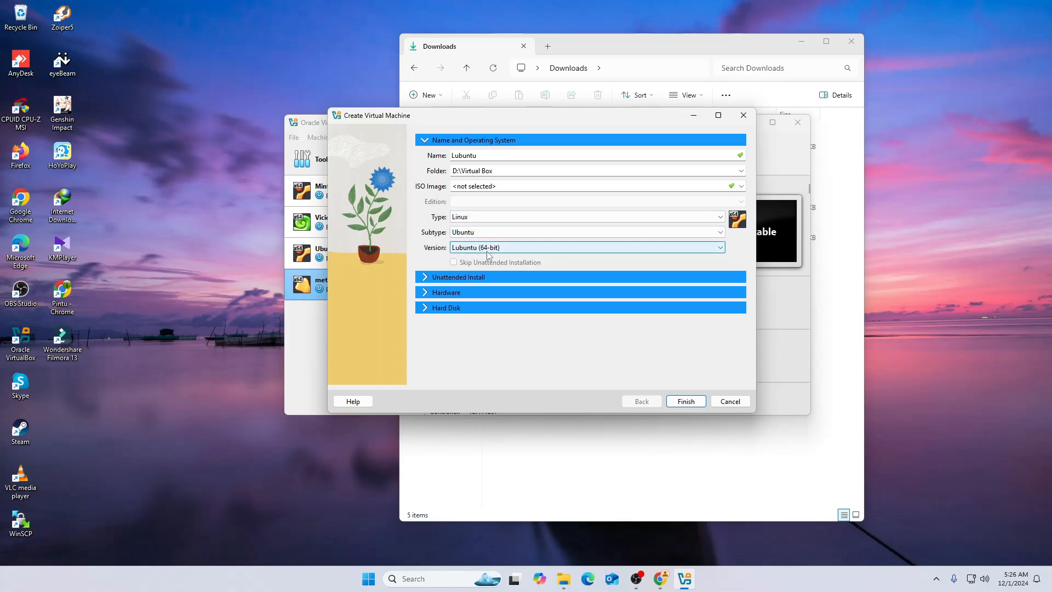
Set the new virtual machine's base memory to 4096 MB and its virtual hard disk size to 50 GB
click(425, 296)
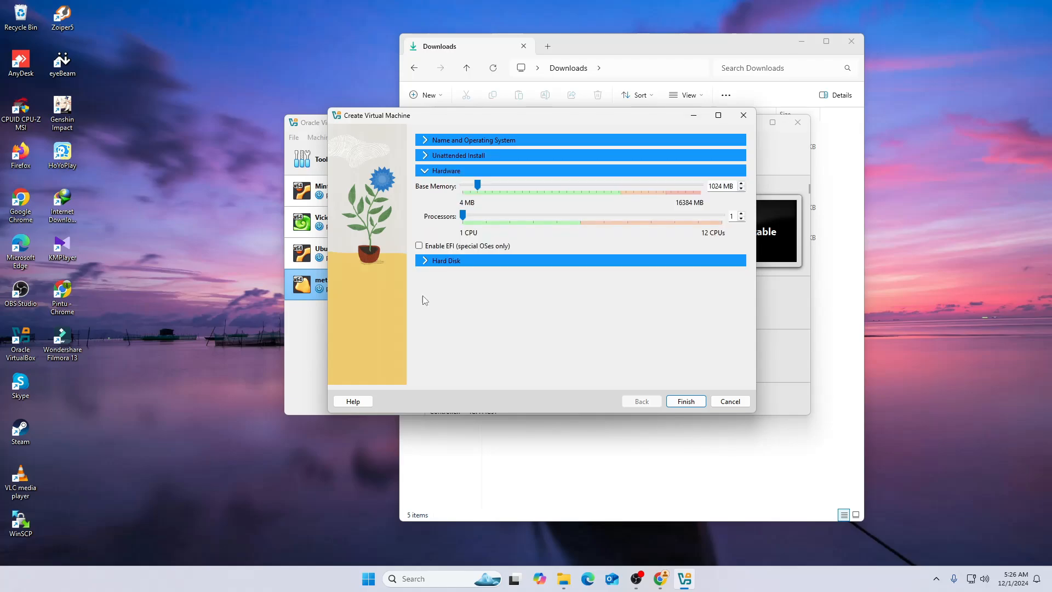
drag(722, 189, 655, 190)
text(4096)
click(425, 261)
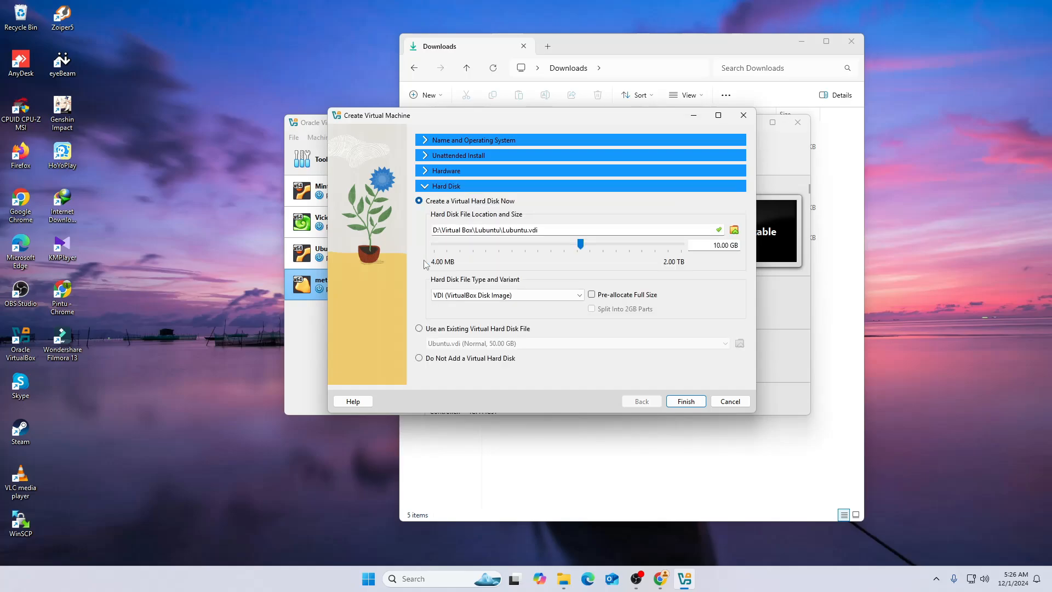
double_click(720, 246)
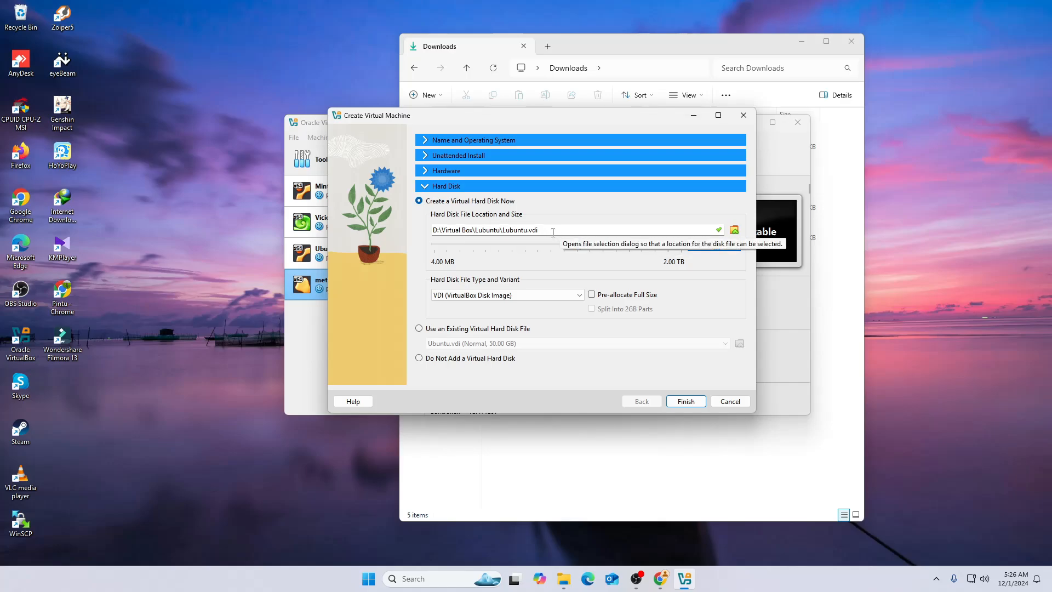
text(50.00 GB)
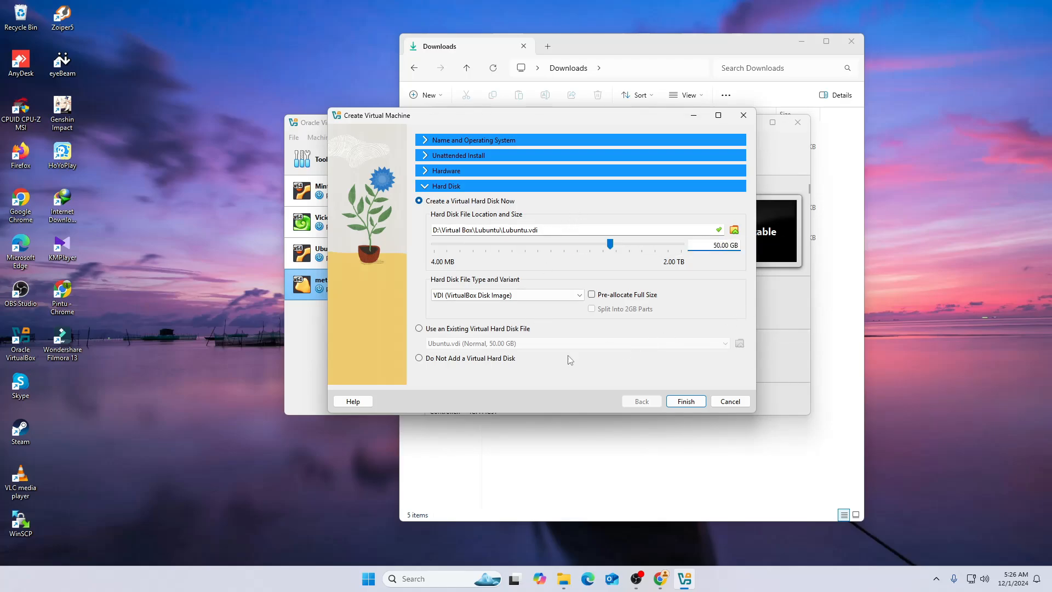
Recheck the hardware and hard disk settings and finish creating the Lubuntu virtual machine
click(429, 174)
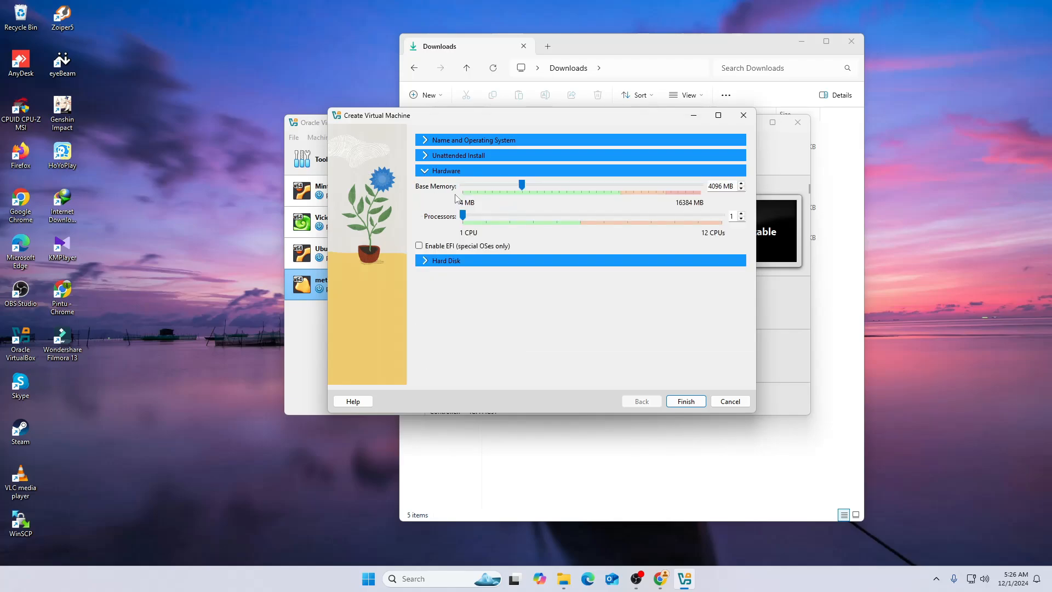
double_click(720, 186)
click(425, 261)
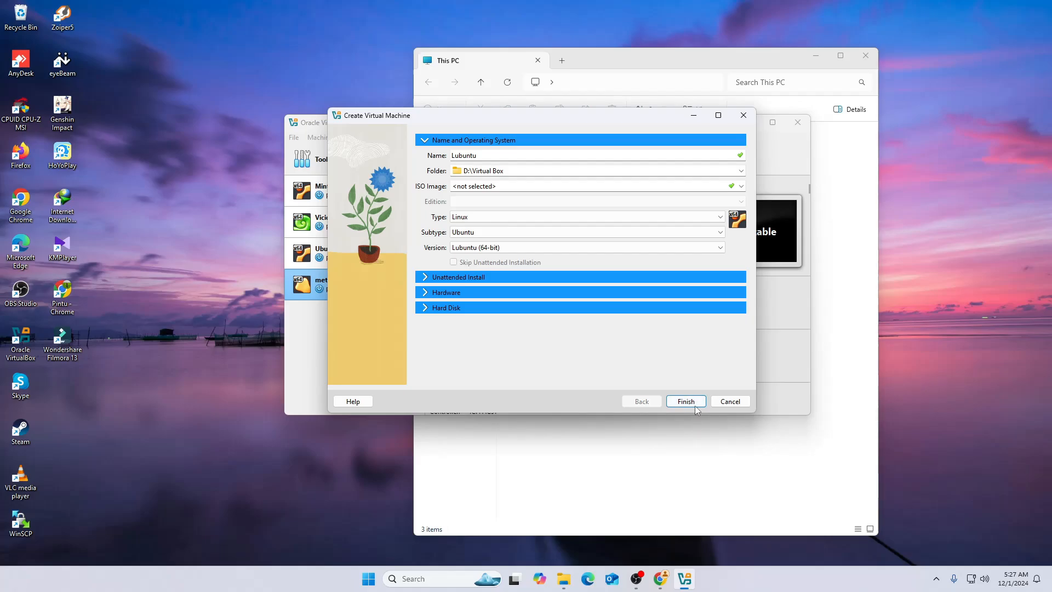
click(693, 404)
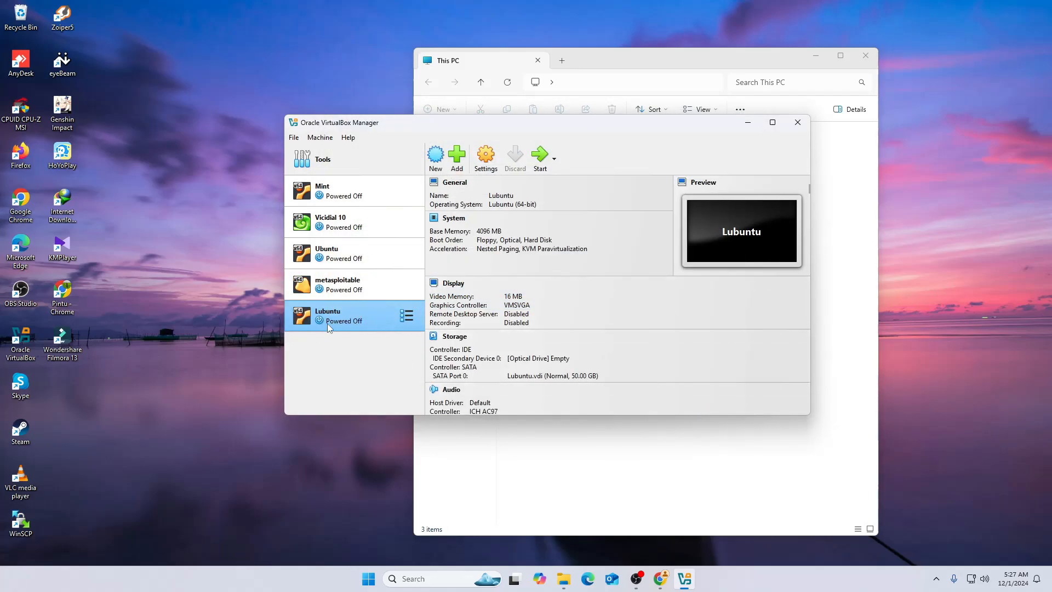
Attach lubuntu-24.04.1-desktop-amd64.iso from Downloads to the Lubuntu machine's empty IDE optical drive
click(483, 157)
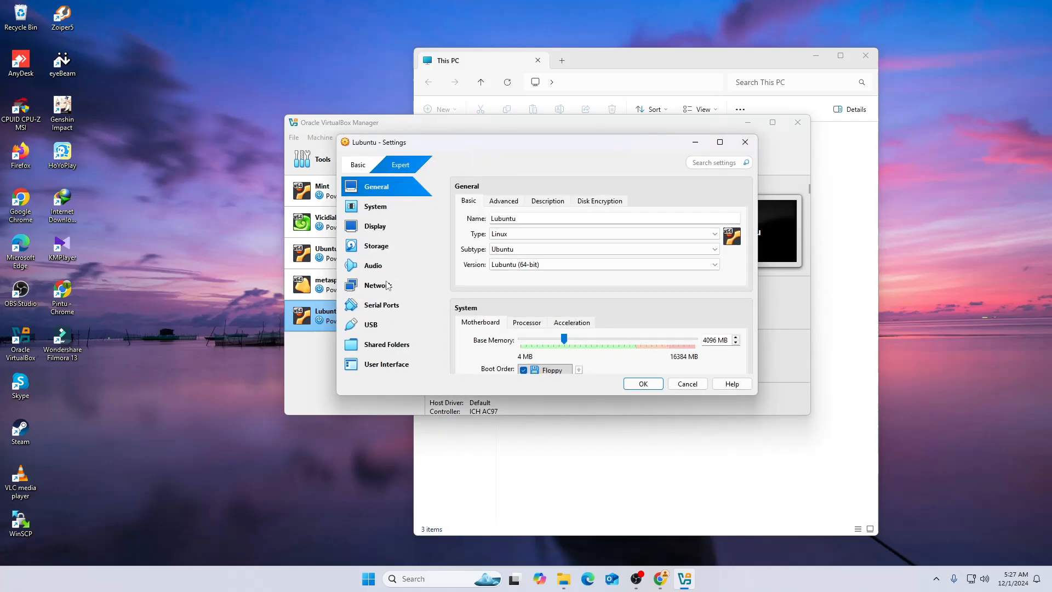
click(377, 252)
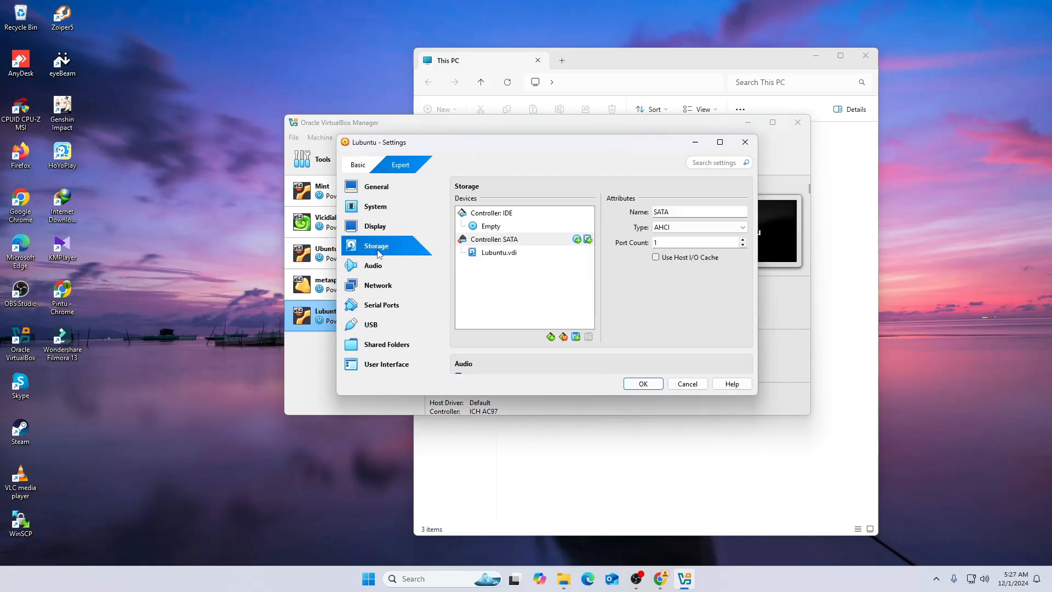
click(490, 226)
click(741, 212)
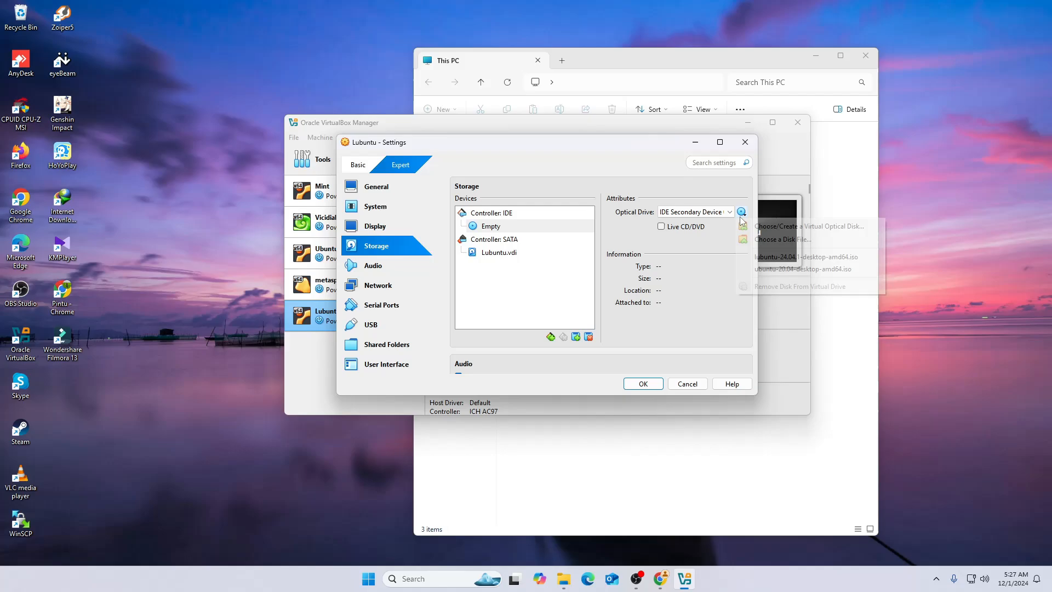
click(781, 240)
click(461, 258)
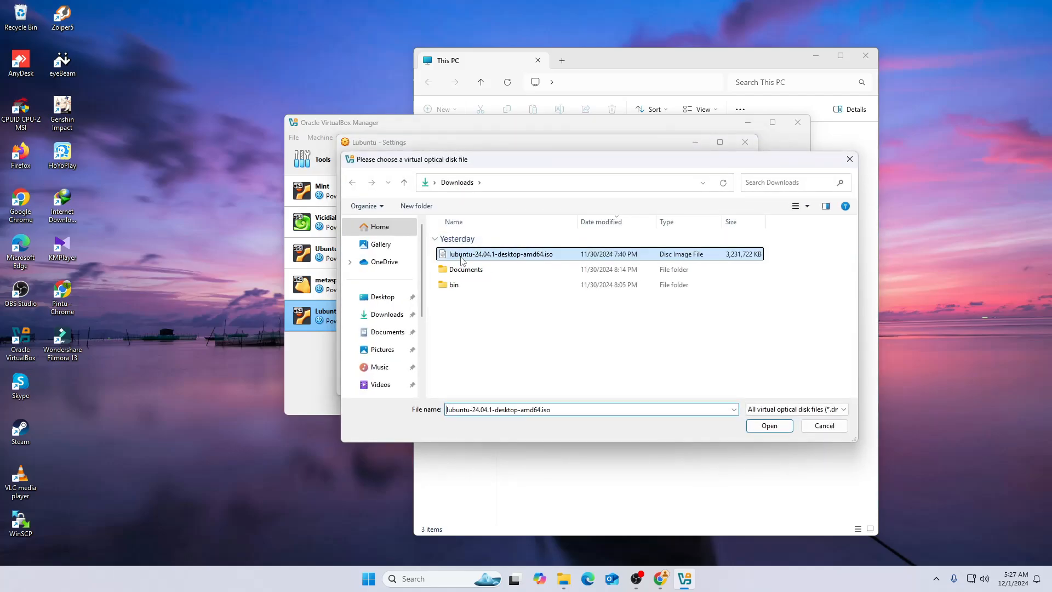
double_click(461, 256)
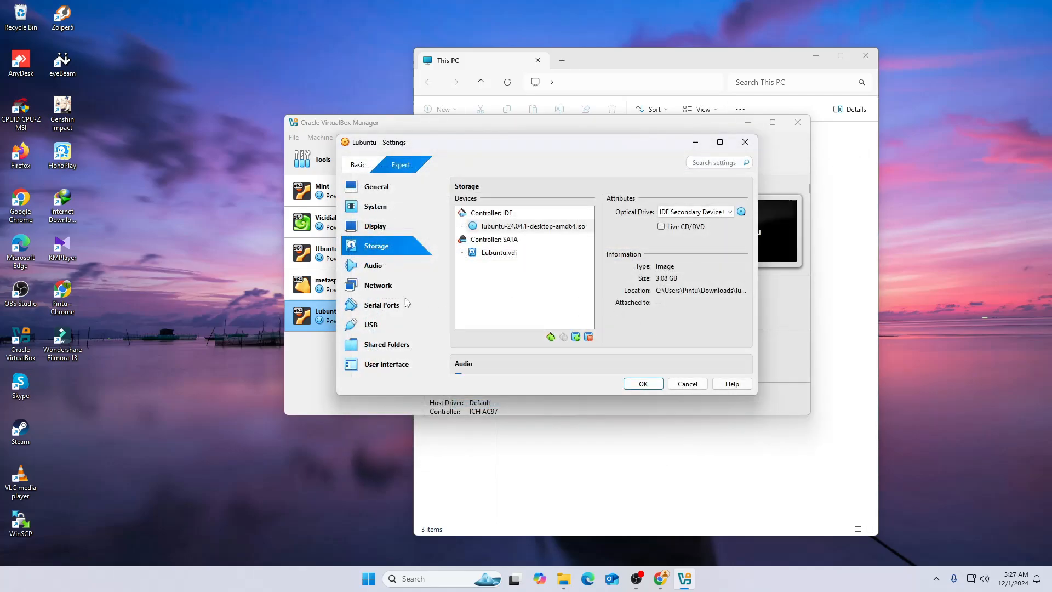
Attach the Lubuntu machine's network Adapter 1 to Bridged Adapter and save the settings
click(378, 285)
click(561, 236)
click(563, 260)
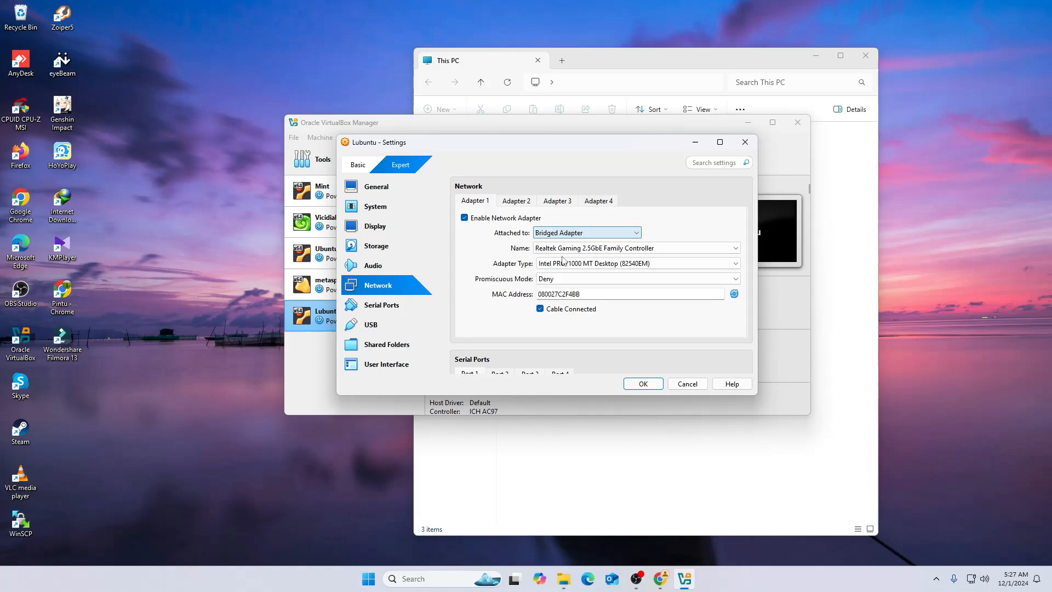
click(651, 384)
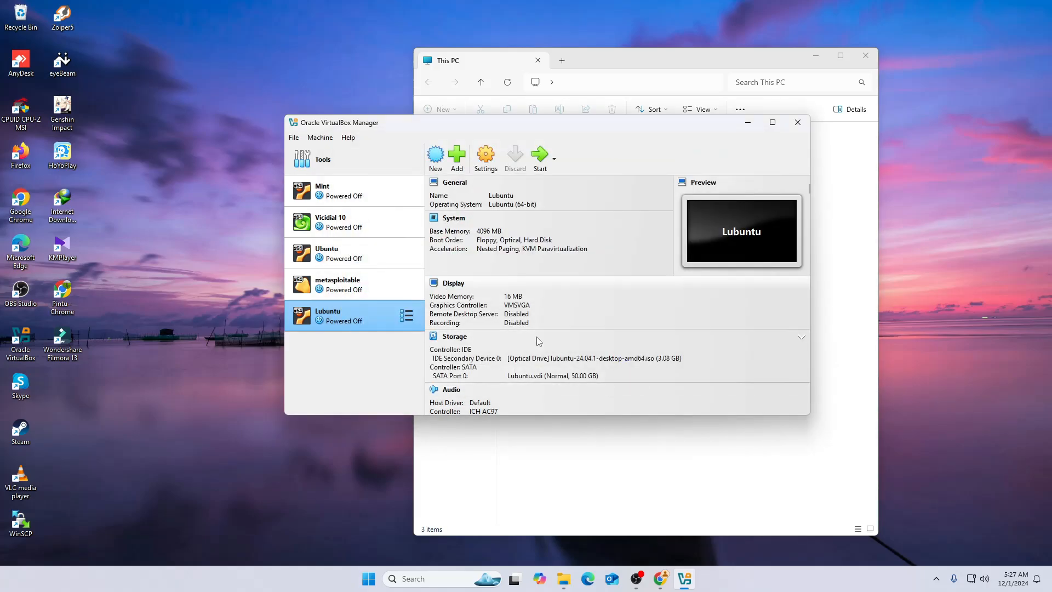
Close File Explorer, start the Lubuntu virtual machine and boot the Try or Install Lubuntu entry
click(865, 55)
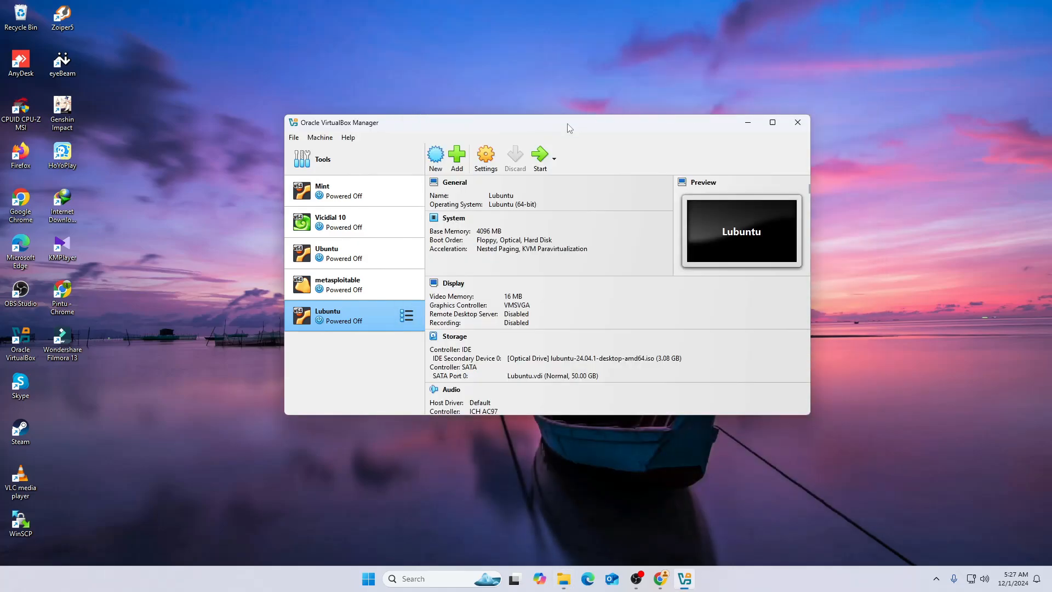
click(539, 156)
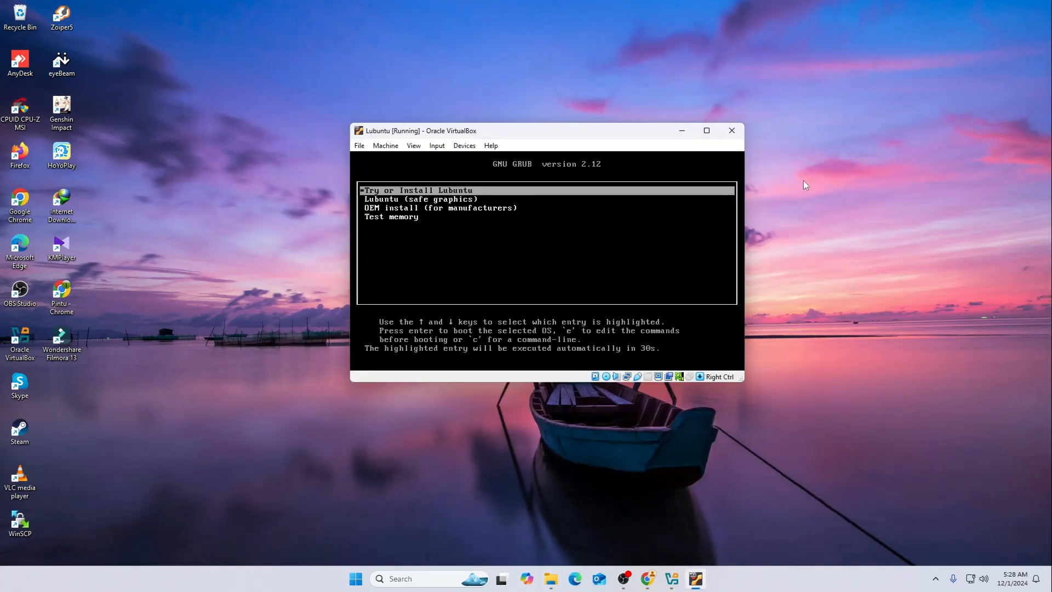
key(Down)
key(Up)
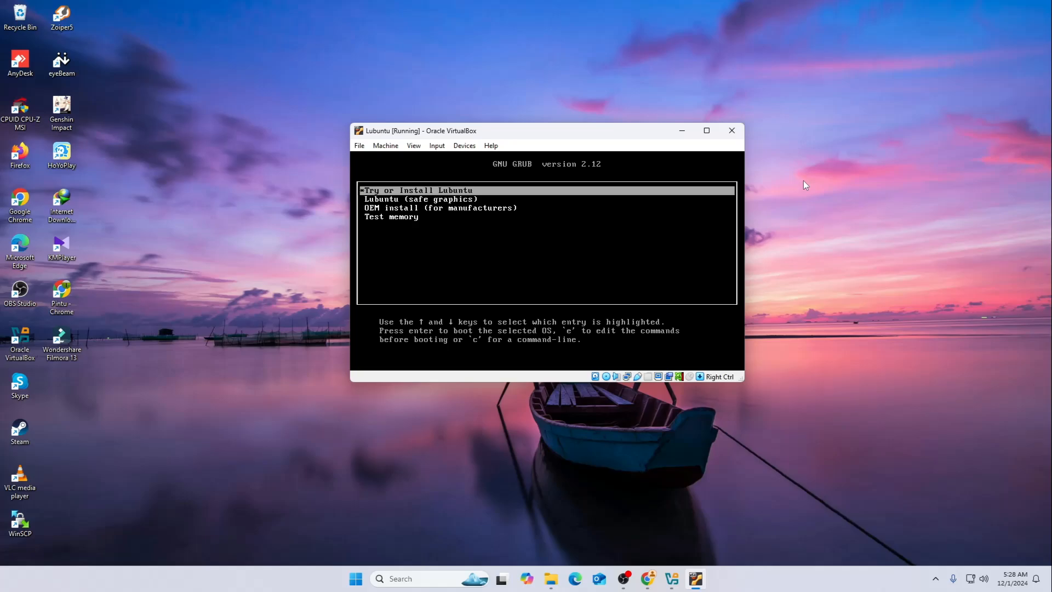
key(Down)
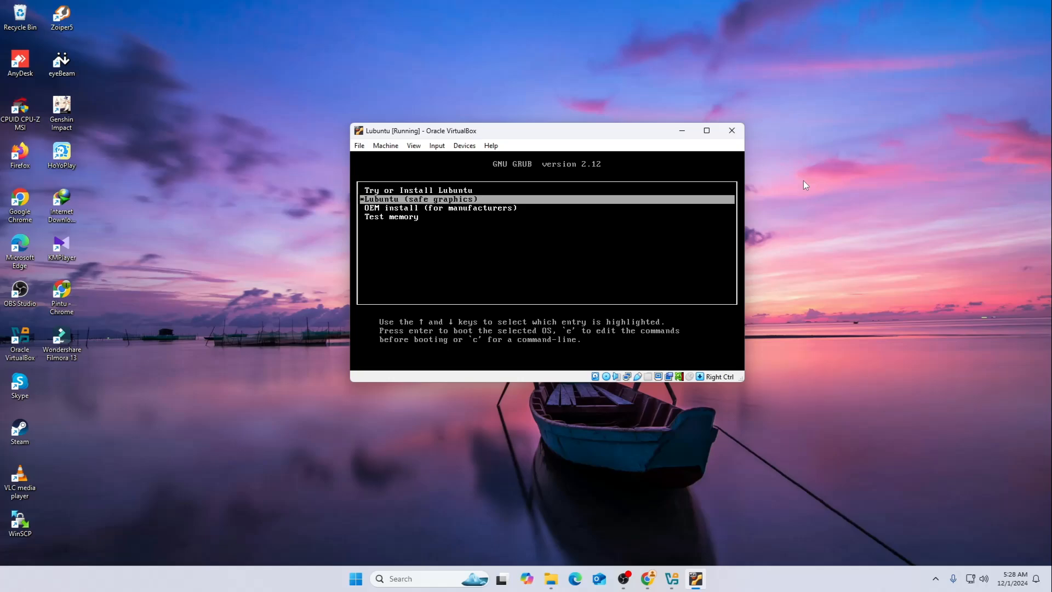
key(Down)
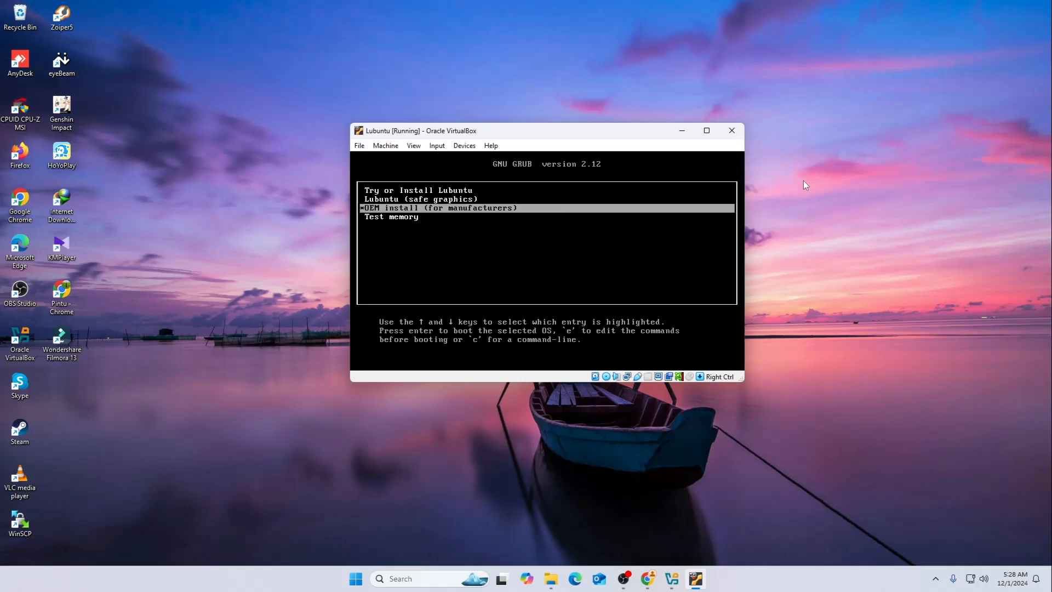
key(Up)
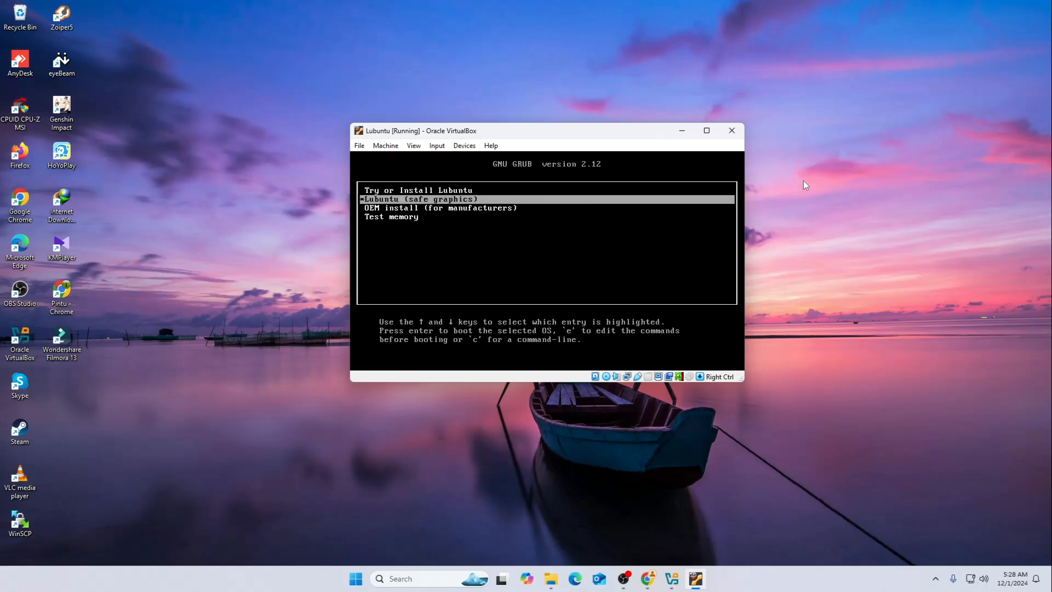
key(Up)
key(Return)
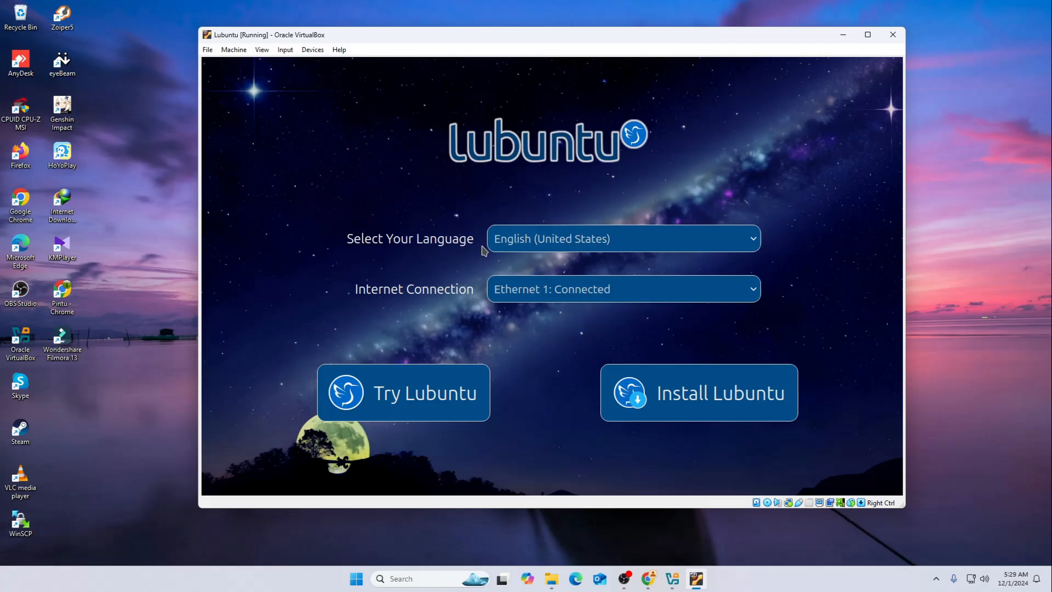
Check the language and internet connection choices, keep English (United States) and Ethernet 1, and launch the Lubuntu installer
click(550, 241)
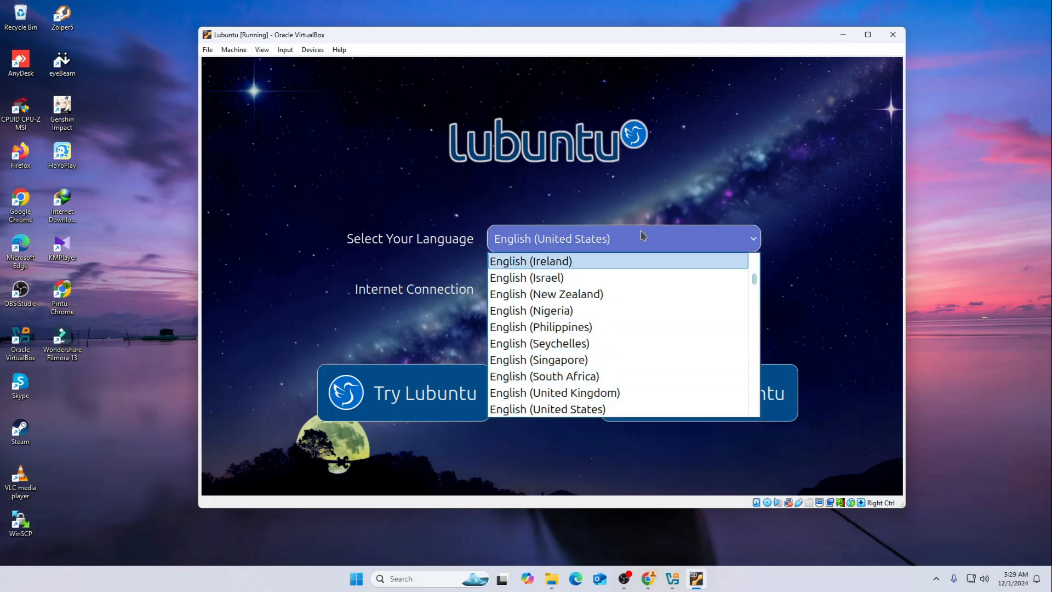
click(711, 162)
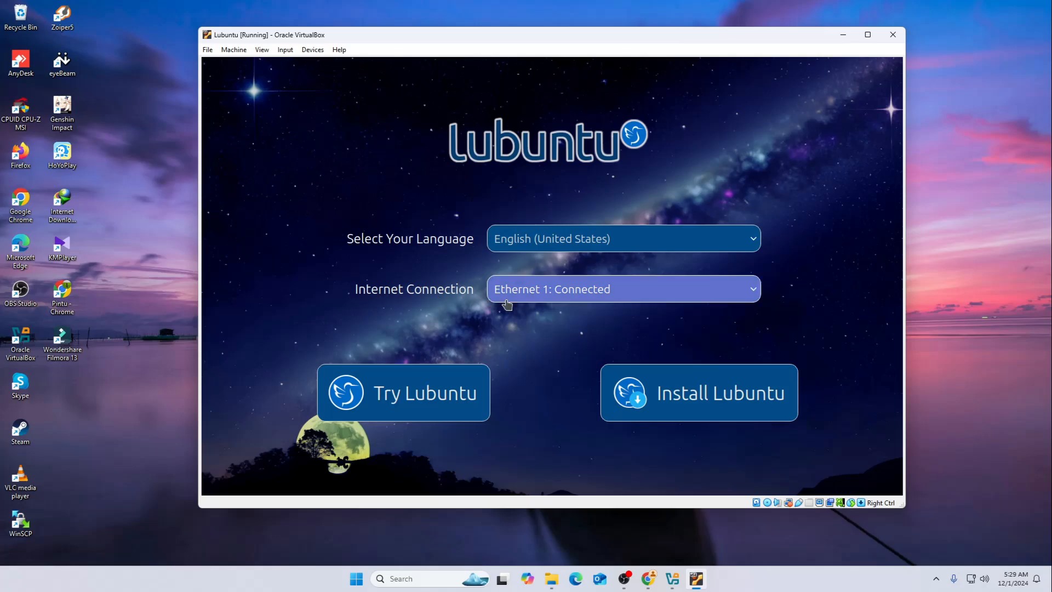
click(523, 295)
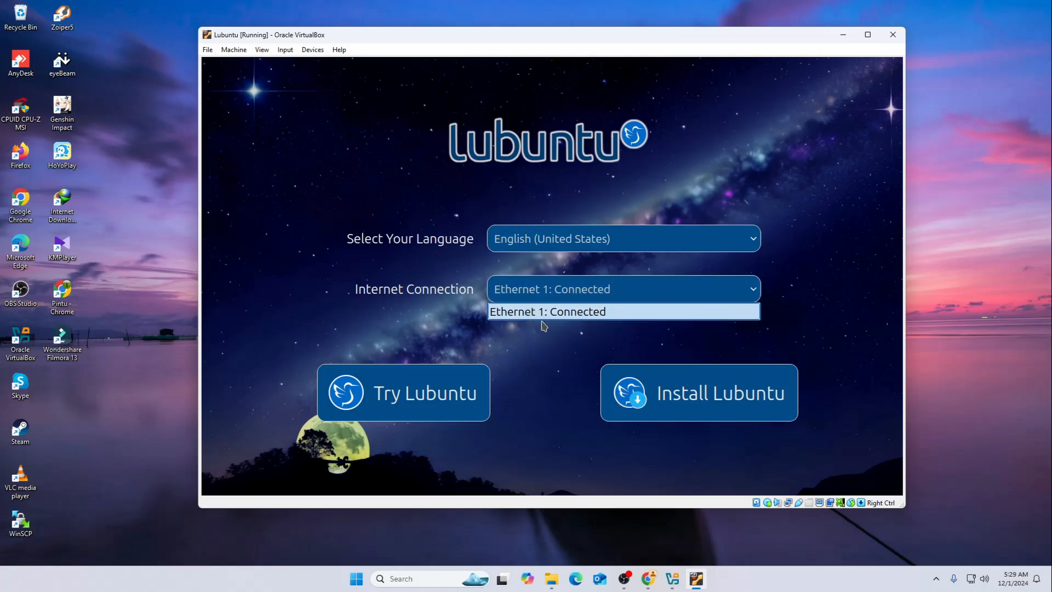
click(802, 224)
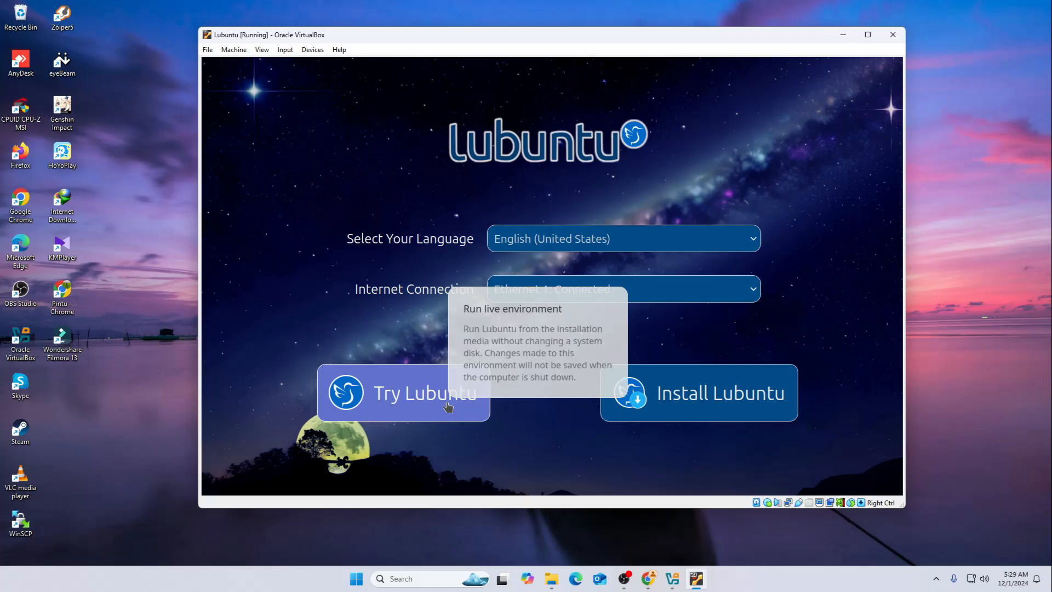
click(704, 407)
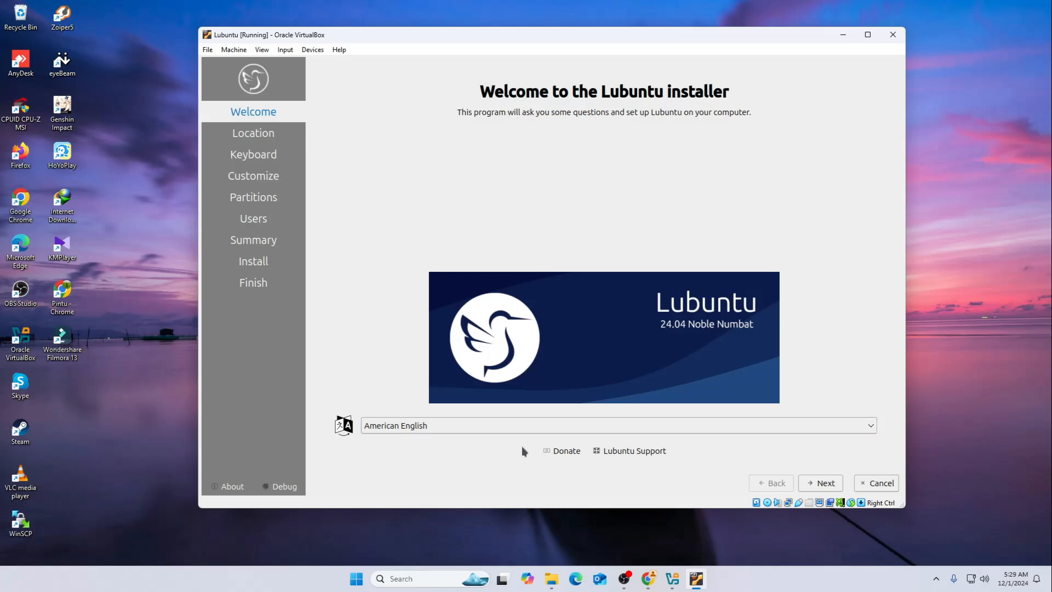
Look through the installer's languages, keep American English and continue to the location settings
click(459, 431)
scroll(454, 356, down, 1)
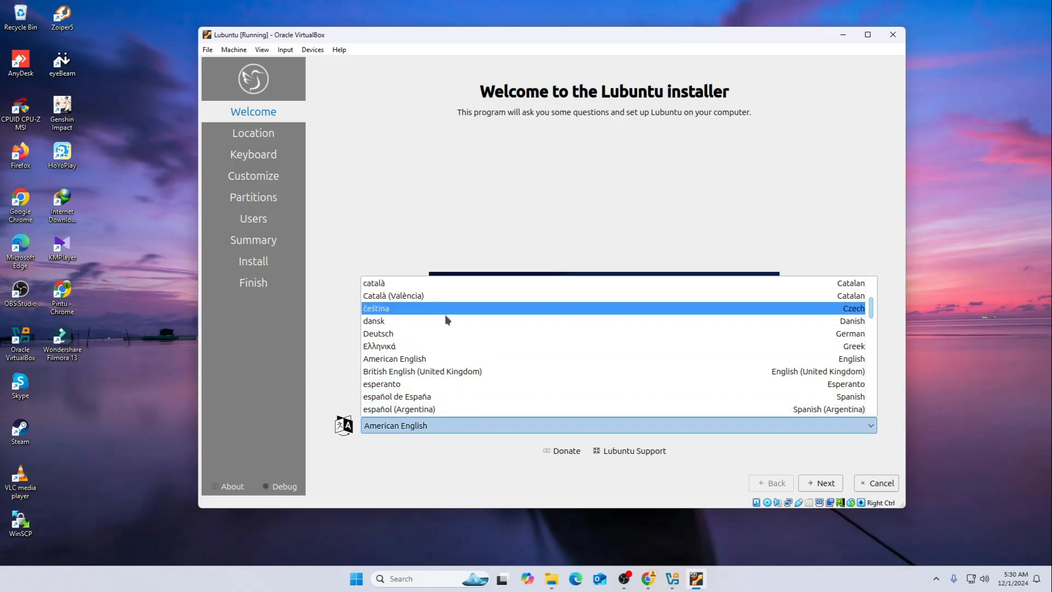
scroll(446, 340, up, 1)
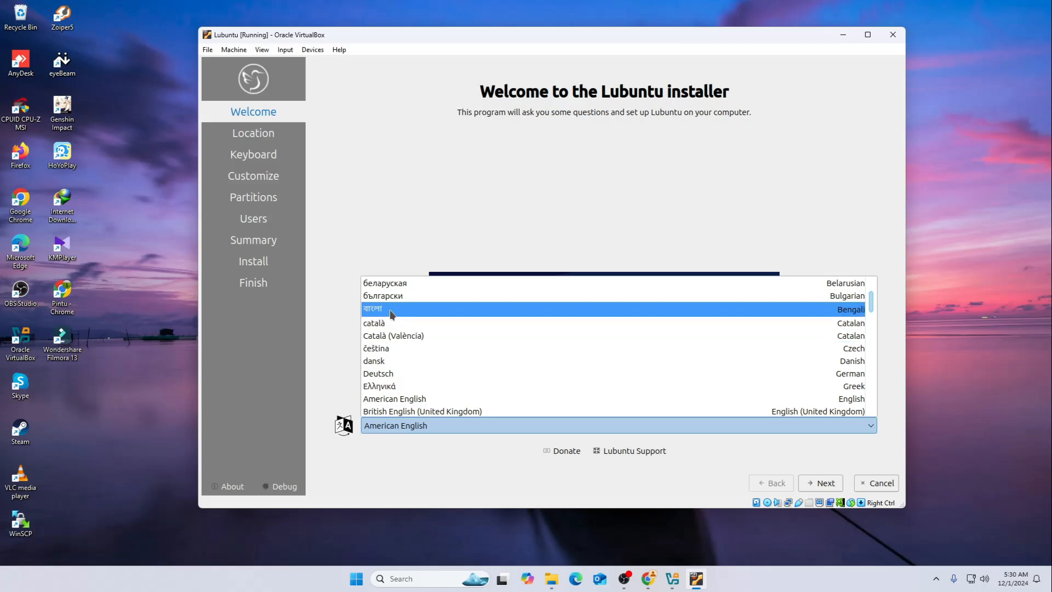
scroll(408, 328, up, 1)
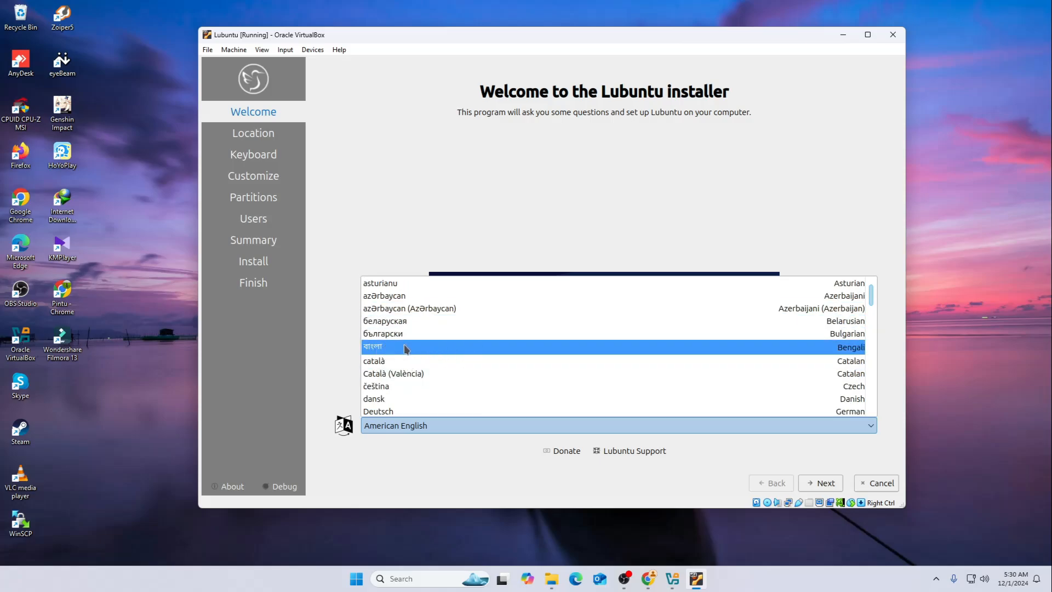
click(399, 227)
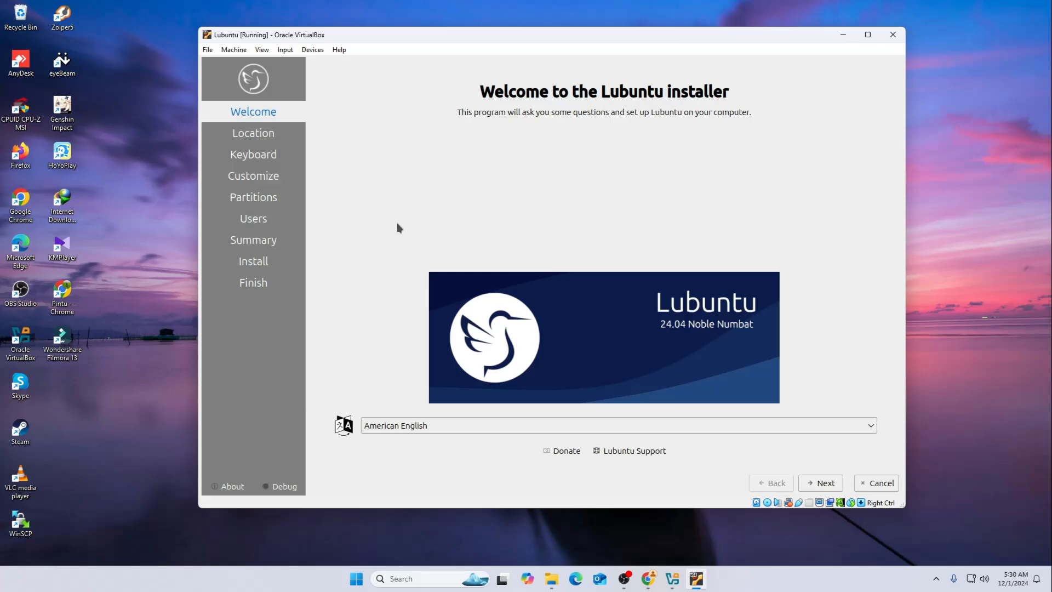
click(820, 483)
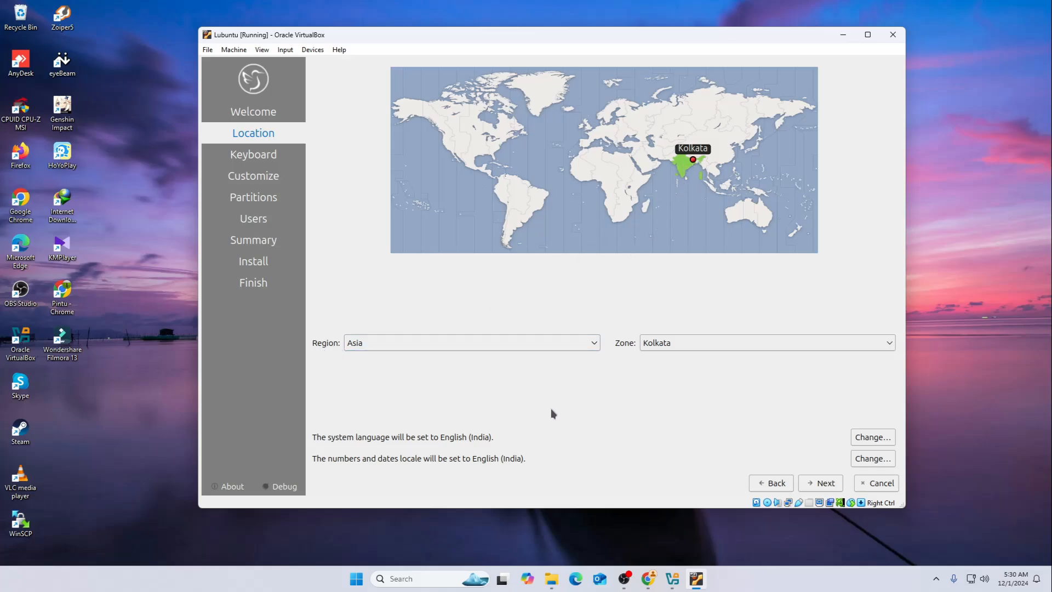
Set the location to region Asia, zone Kolkata on the map, and accept the default English (US) keyboard layout
click(628, 172)
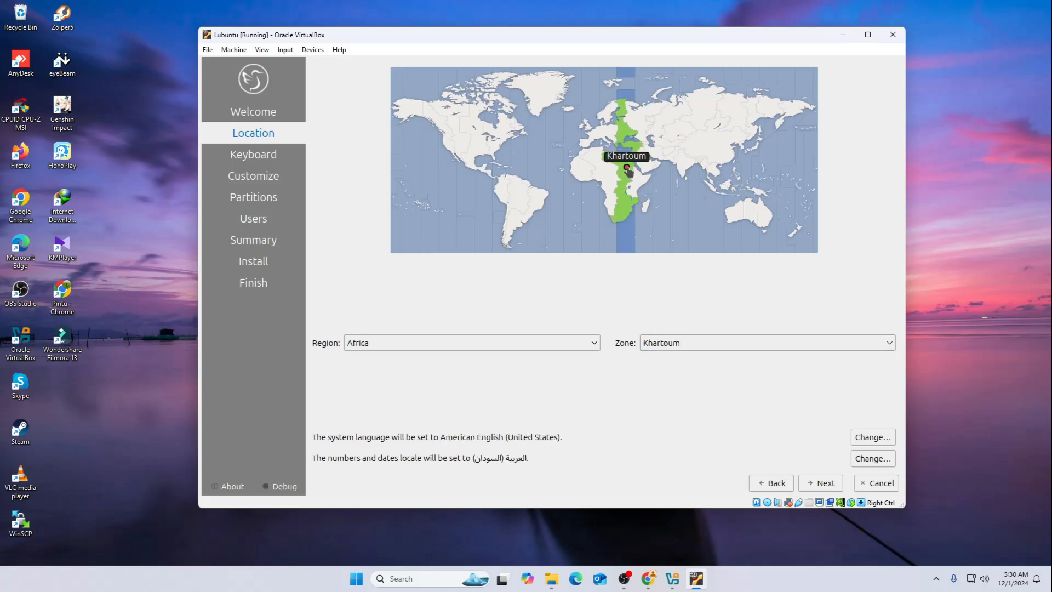
click(692, 165)
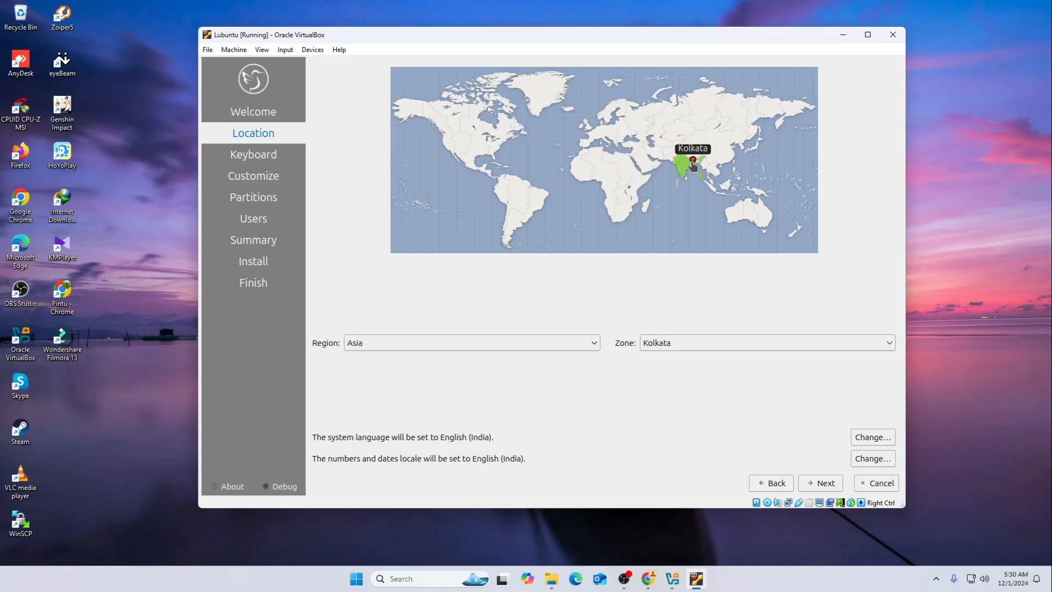
click(820, 484)
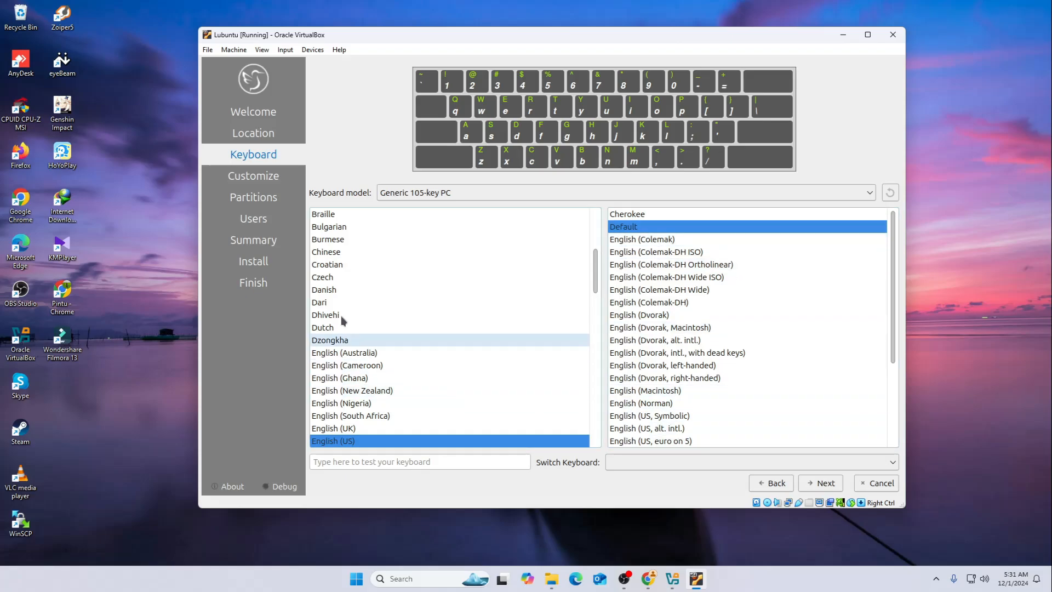
click(821, 484)
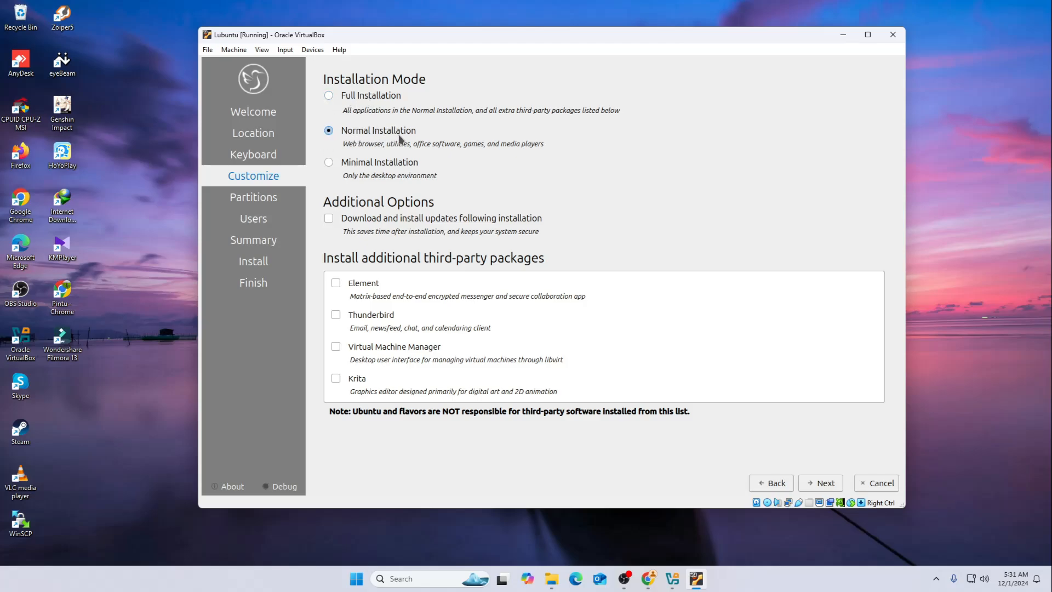
Keep Normal Installation, keep VBOX HARDDISK (/dev/sda) as the storage device and choose Erase disk for partitioning
click(824, 484)
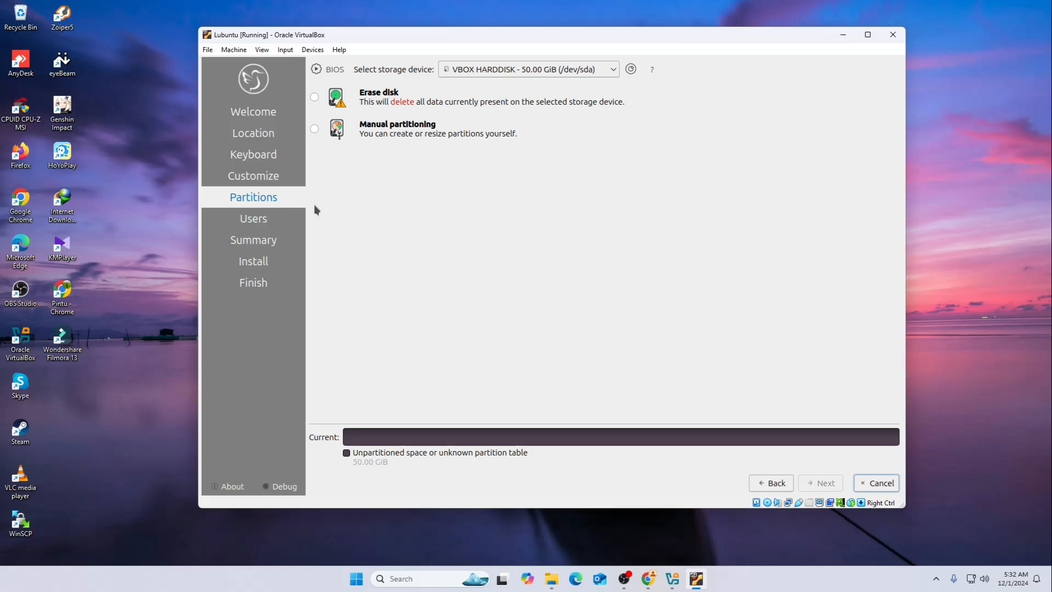
click(510, 73)
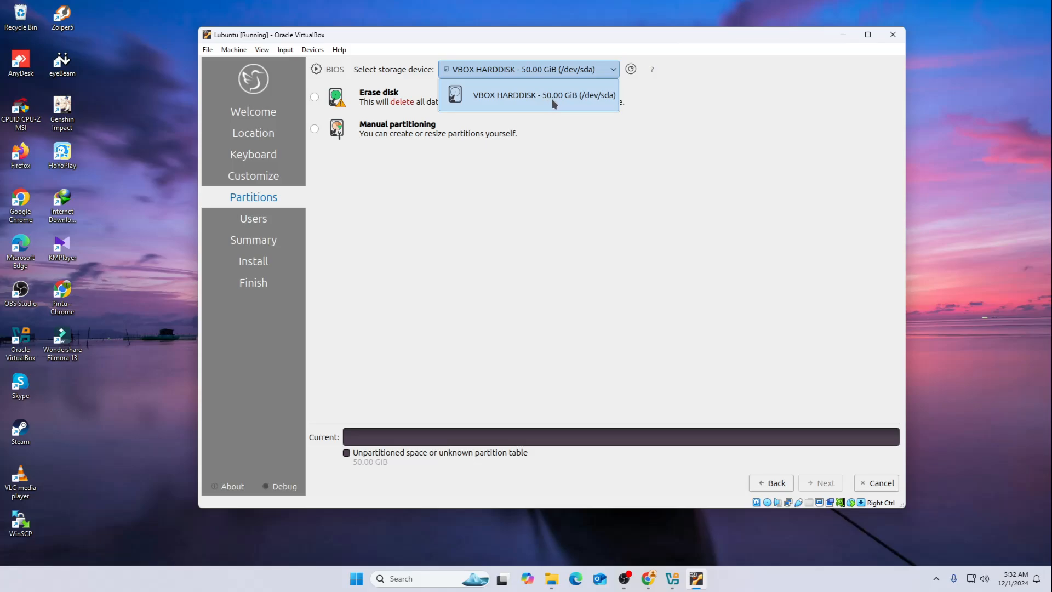
click(603, 178)
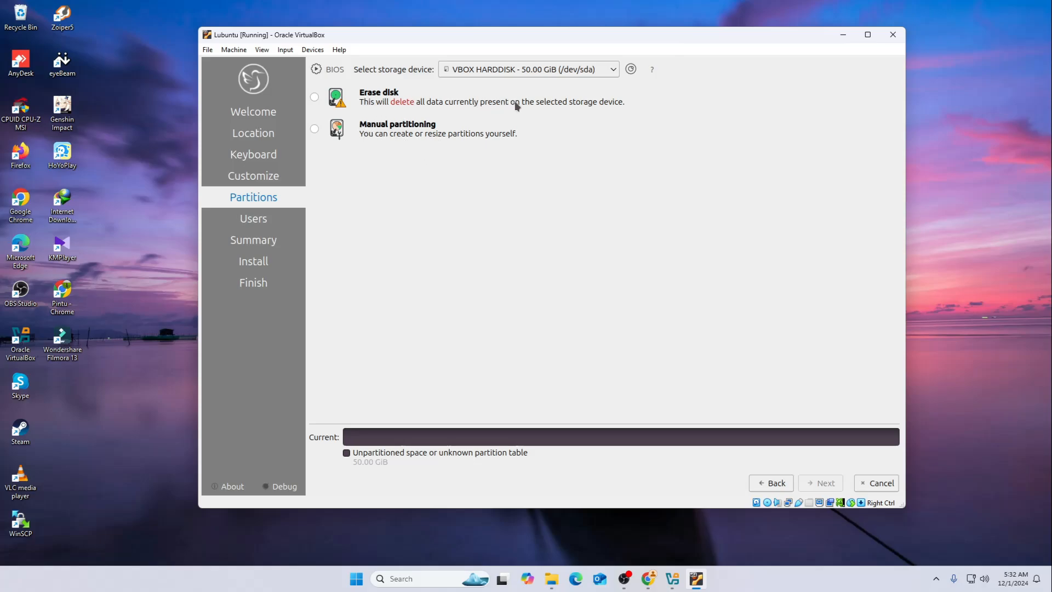
click(316, 103)
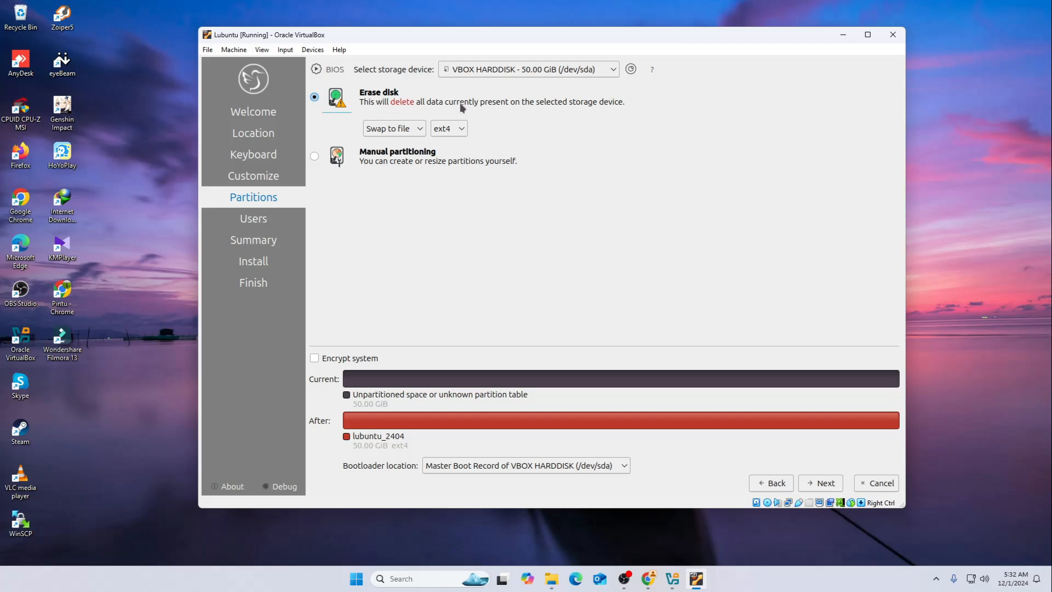
Review the swap and file system choices, keep Swap to file and ext4, and continue to the user account settings
click(408, 131)
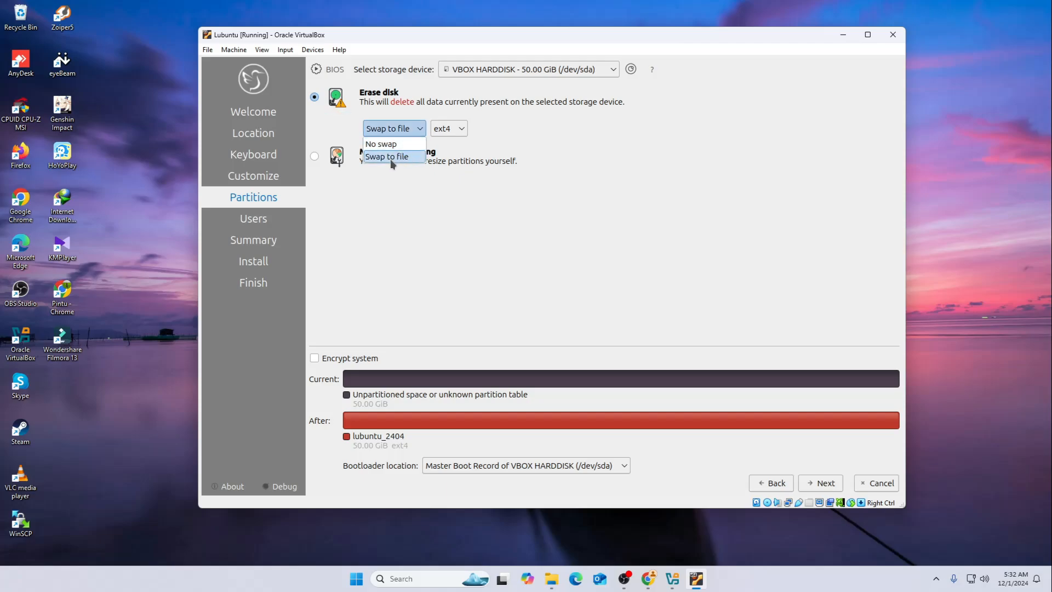
click(472, 138)
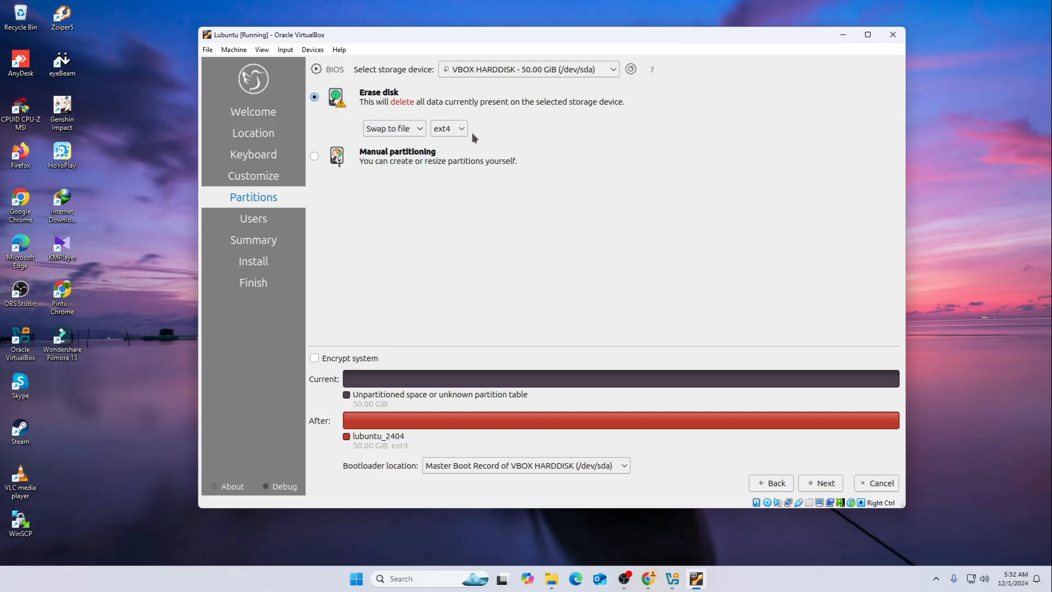
click(463, 129)
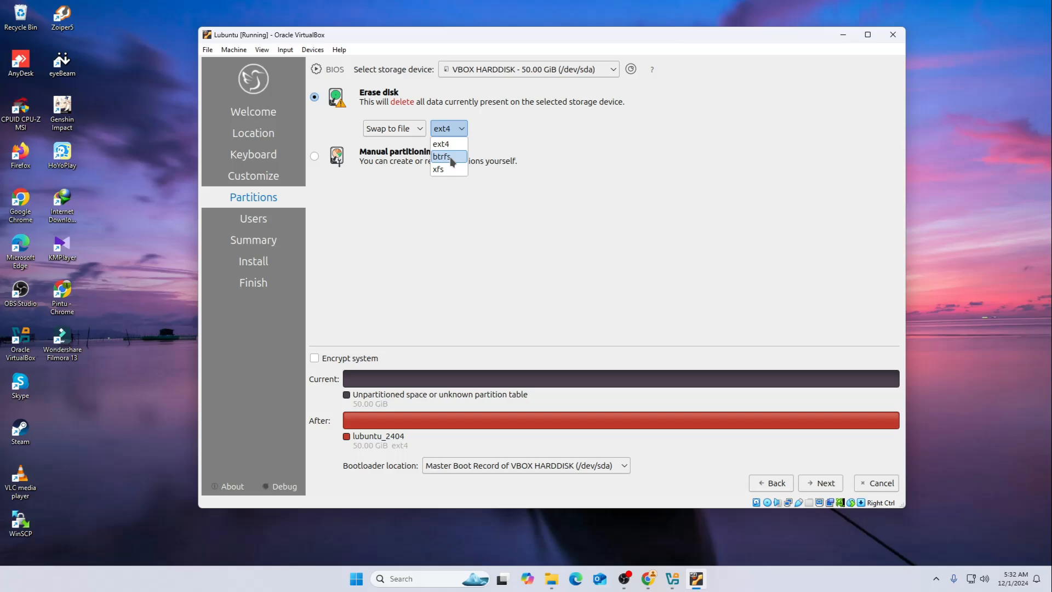
click(523, 173)
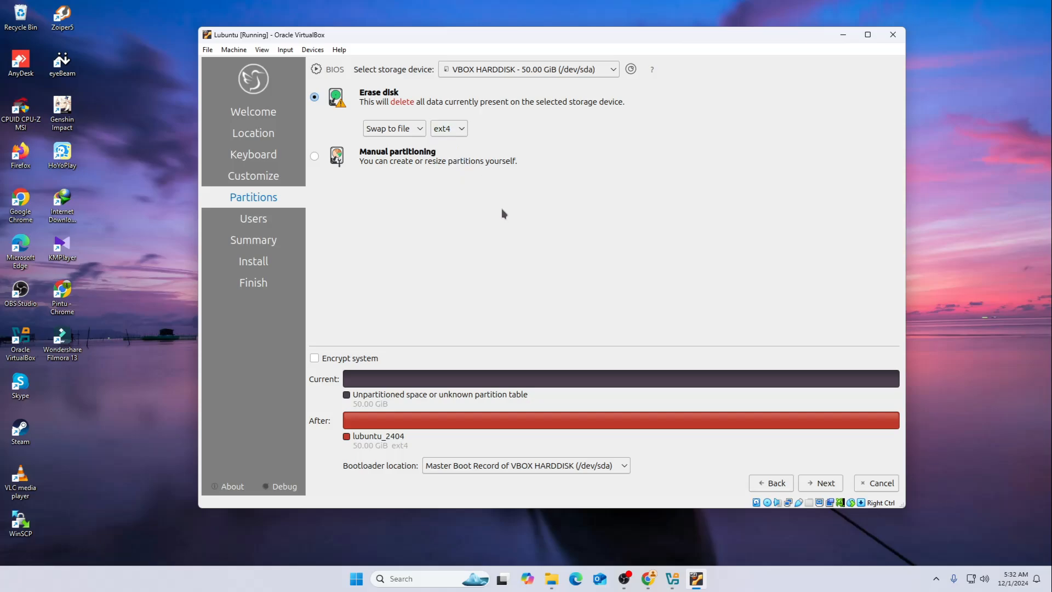
click(449, 131)
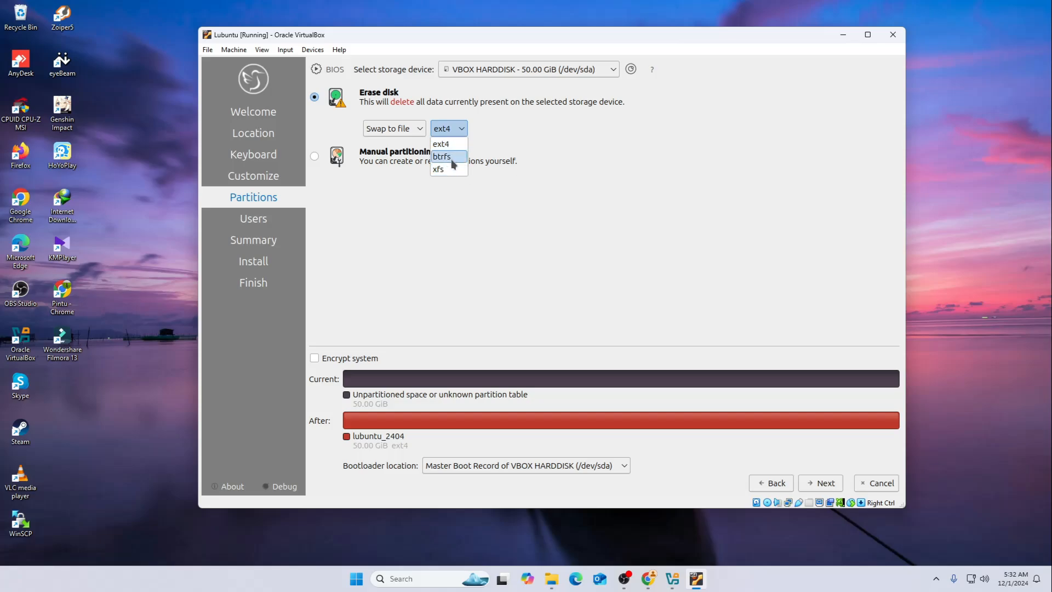
click(499, 207)
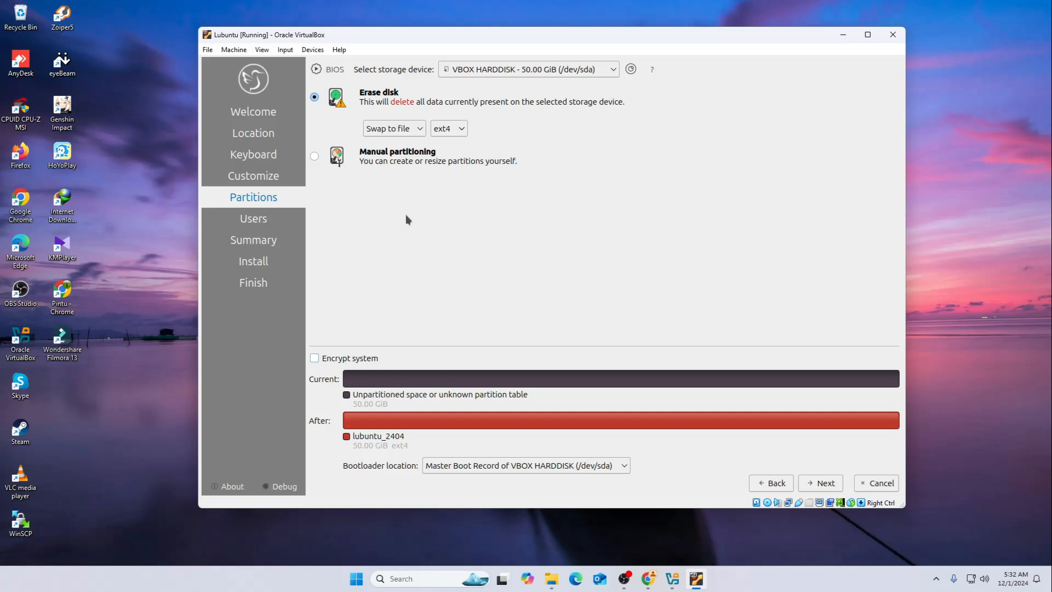
click(826, 482)
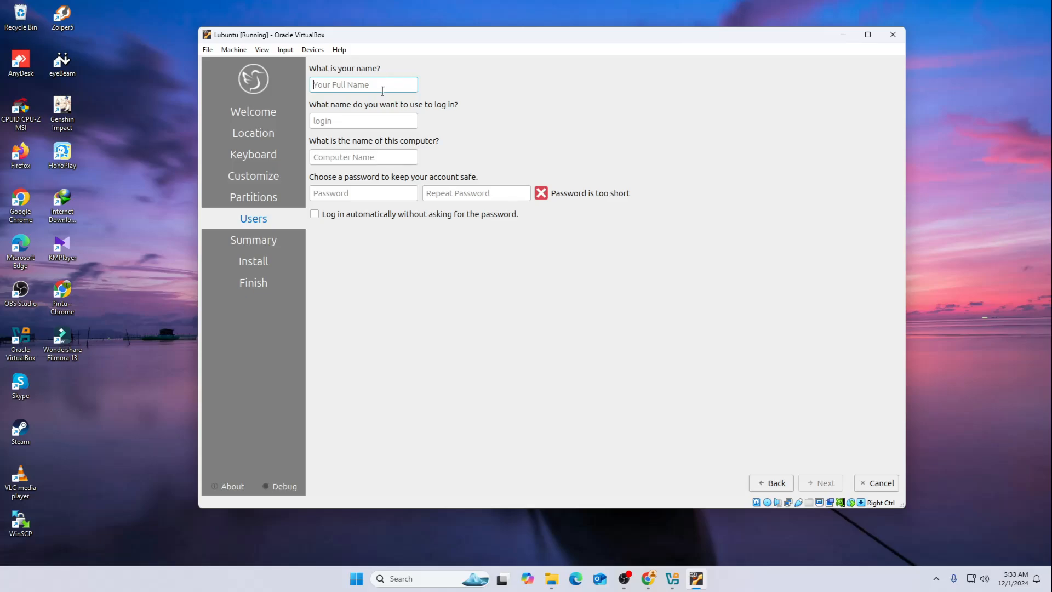
Enter Innovate IT LAB as the name for the new user account
text(I)
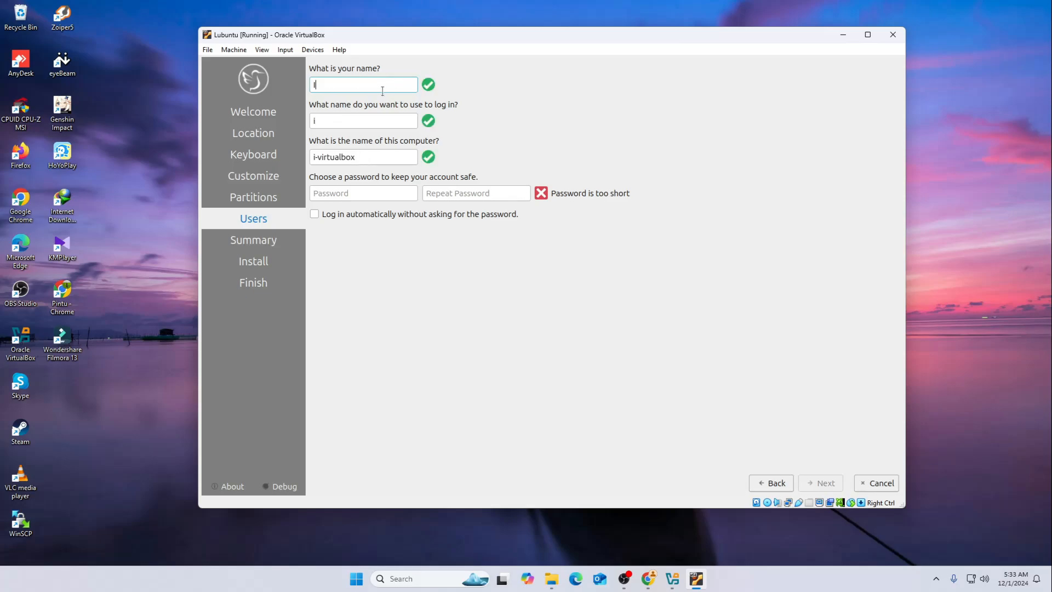
text(nnovate)
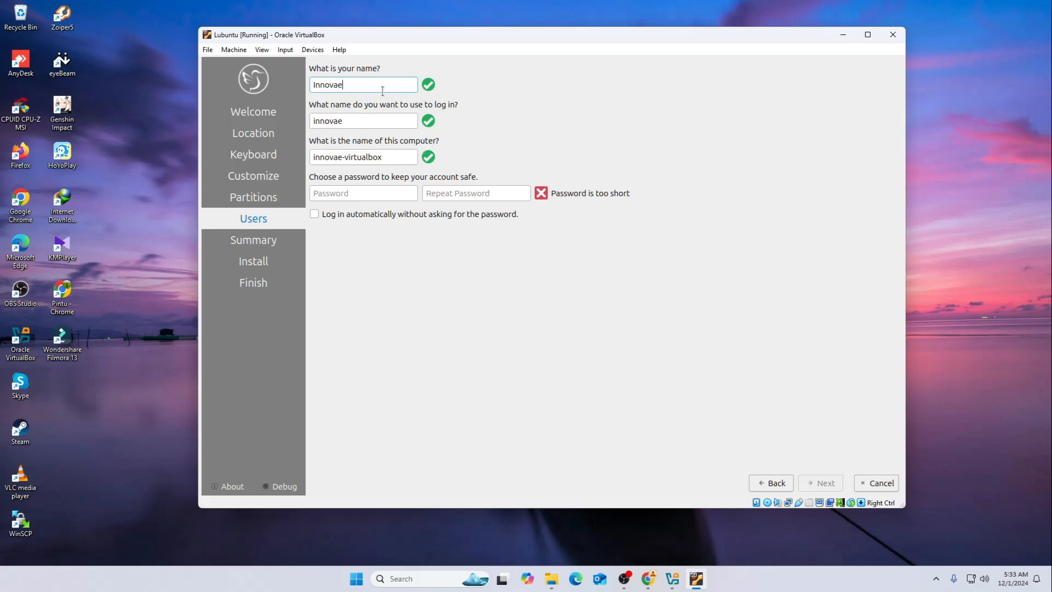
text( IT LAB)
Replace the suggested login name with lubuntu, written entirely in lowercase
double_click(373, 115)
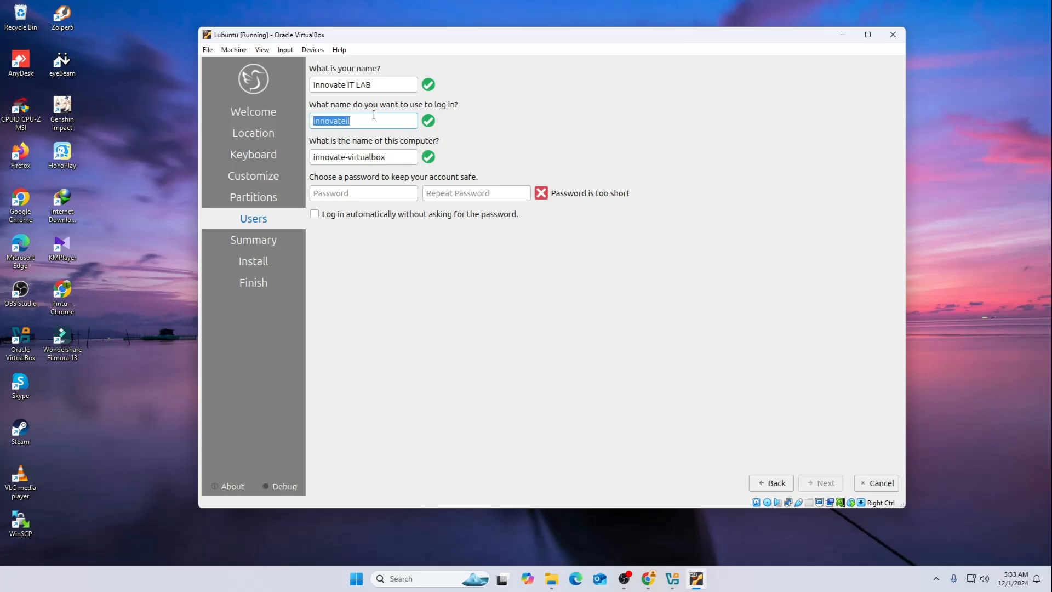
text(Lubuntu)
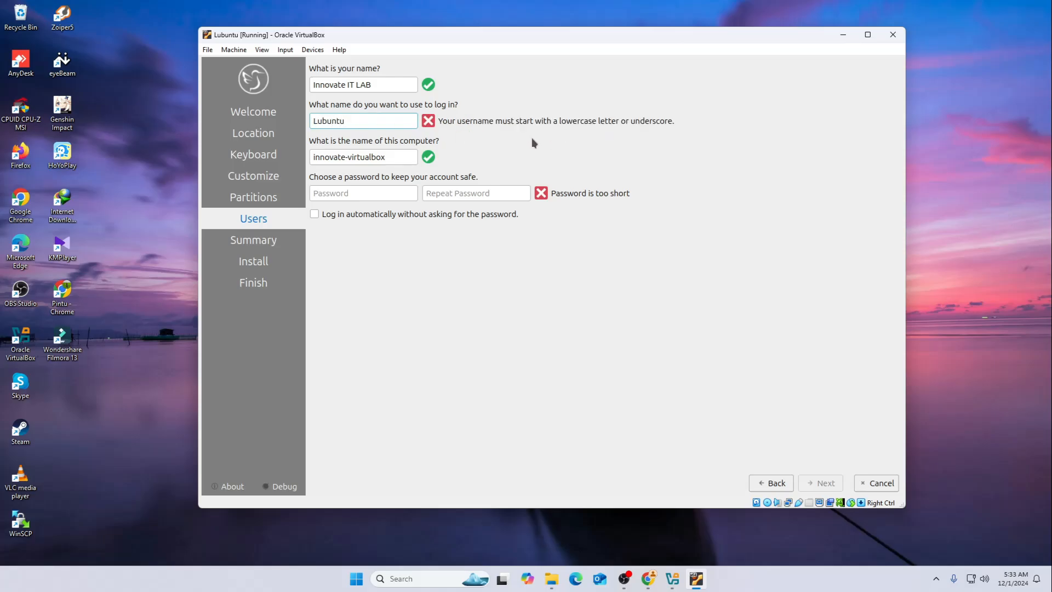
key(Left)
key(Left)
key(Left)
key(Left)
key(Left)
key(Left)
key(Delete)
text(l)
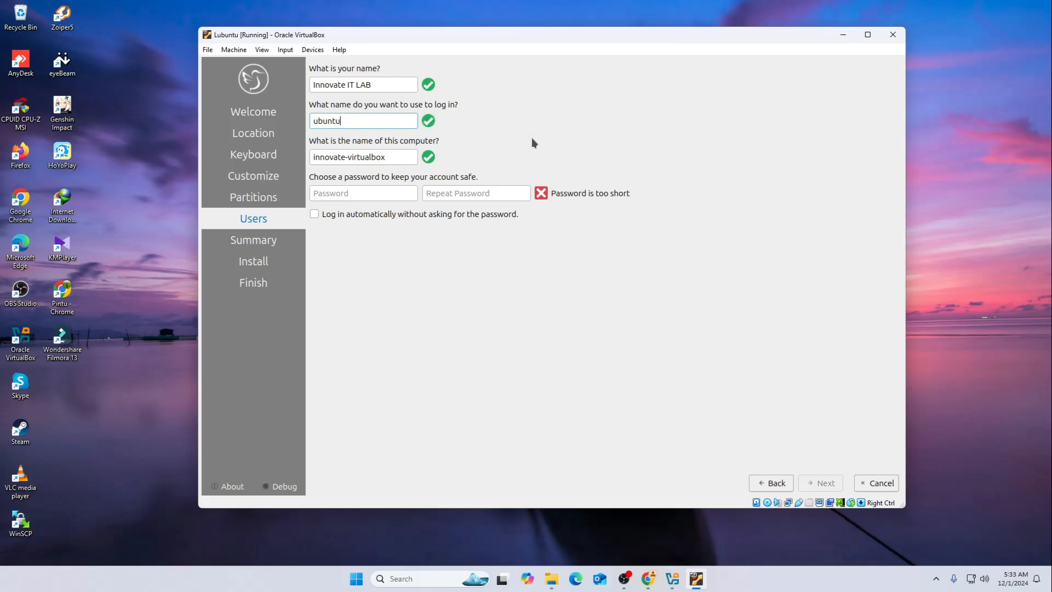
key(Left)
text(l)
Enter the account password and repeat it in the confirmation field
click(362, 191)
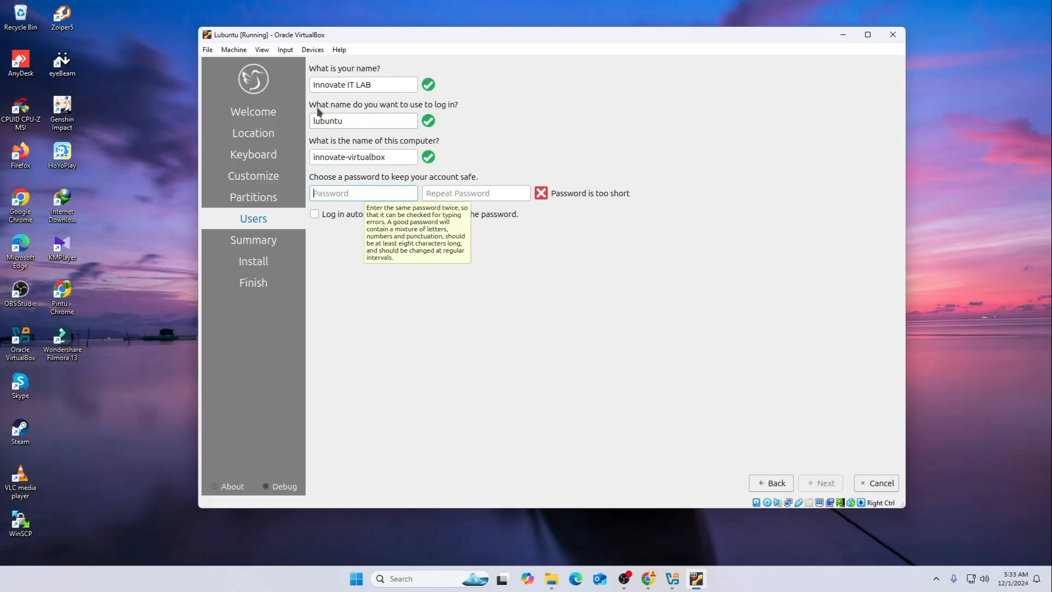
drag(344, 121, 307, 119)
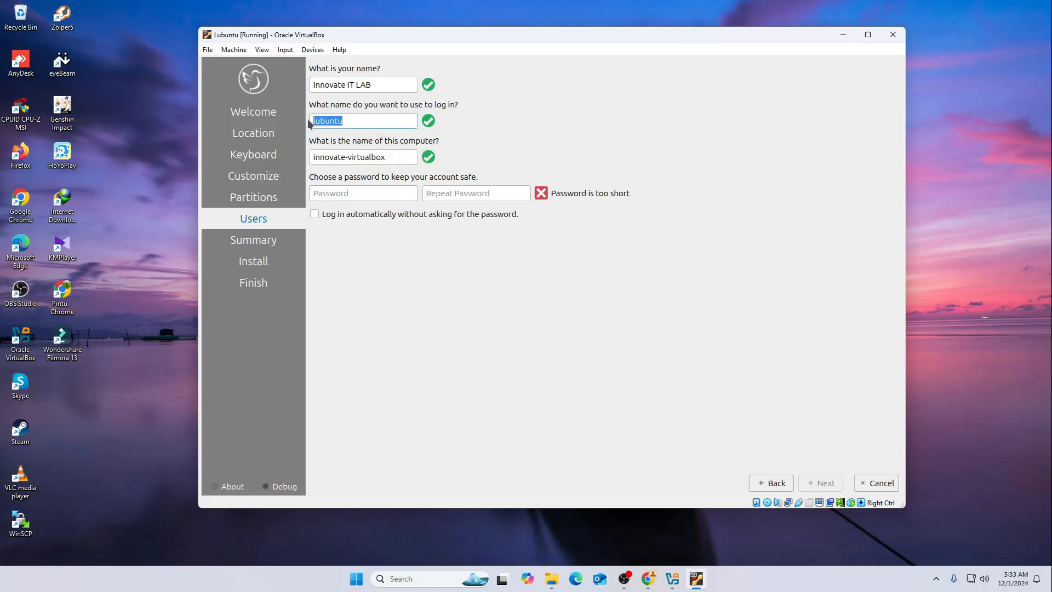
click(360, 196)
text(********)
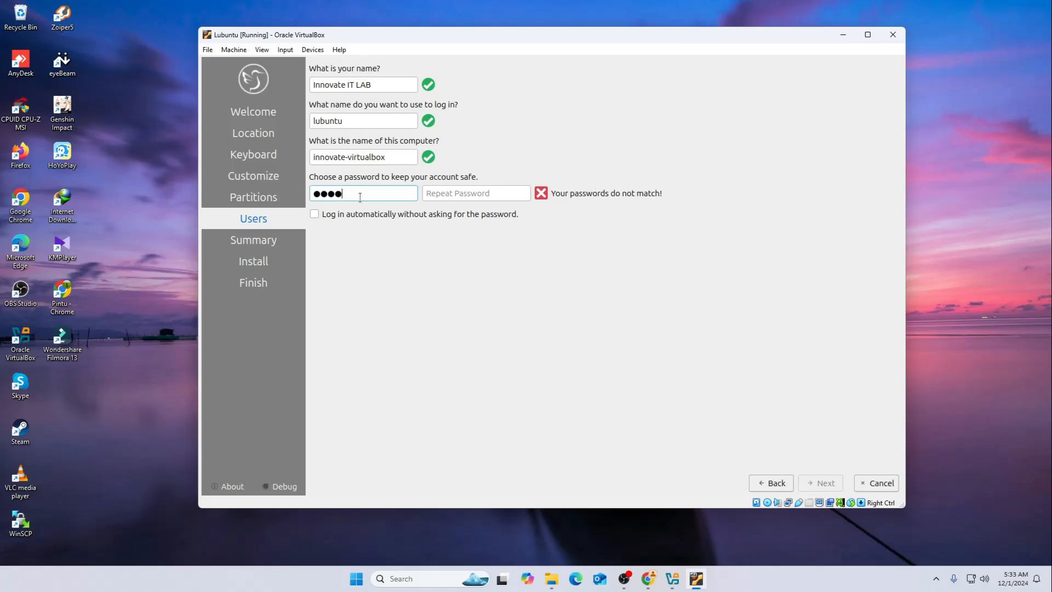
click(459, 192)
text(********)
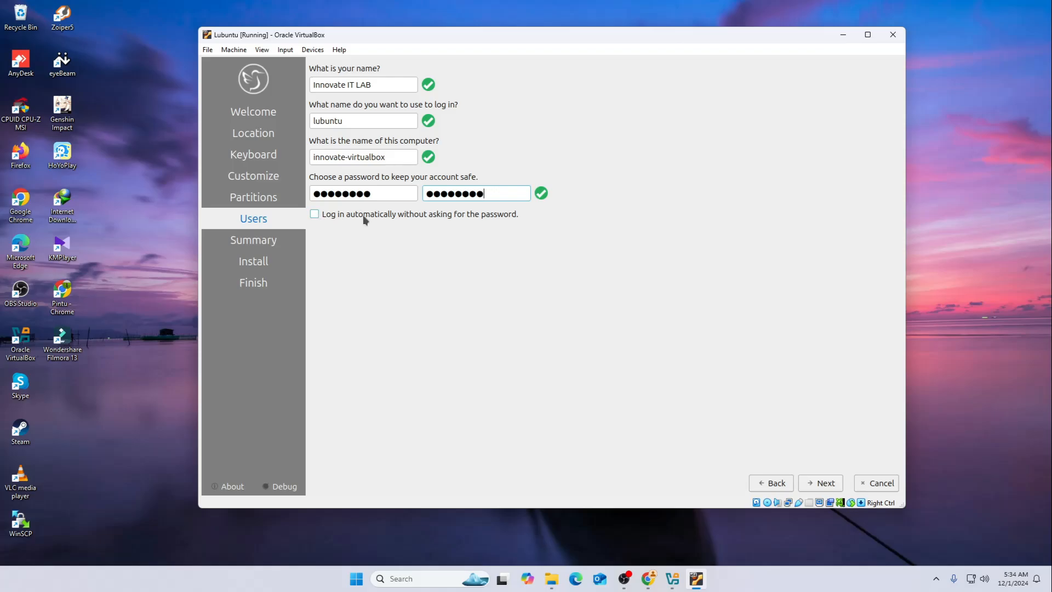
Continue to the installation summary, review it and confirm installing Lubuntu on the virtual disk
click(830, 485)
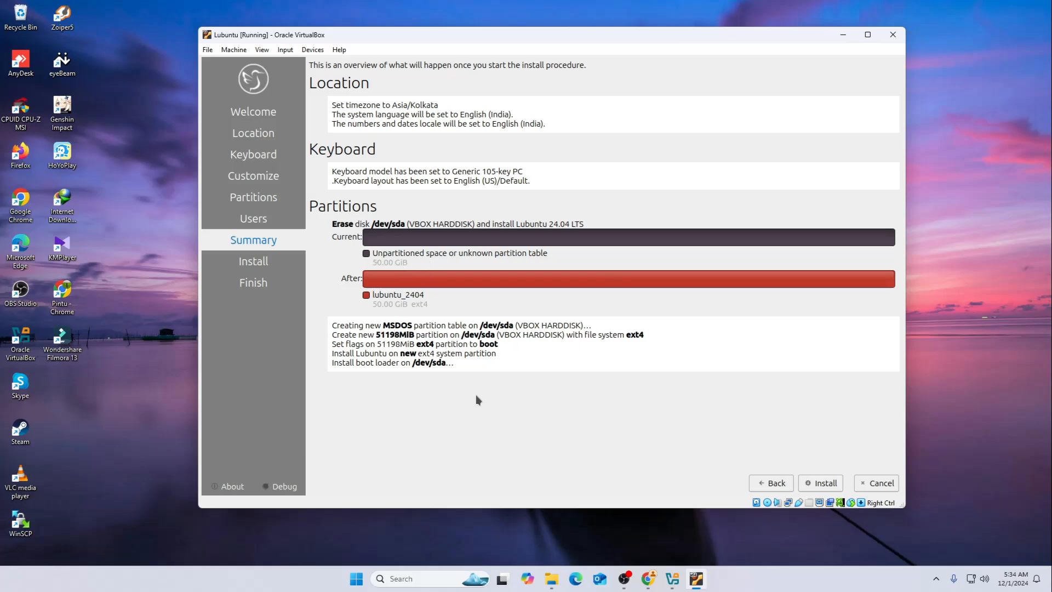
click(821, 483)
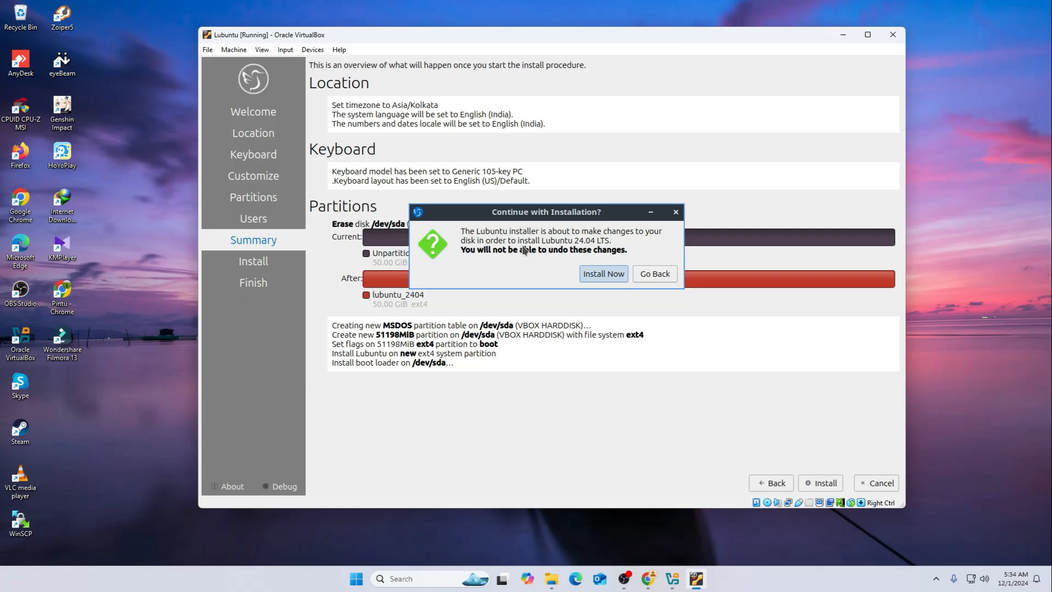
click(612, 278)
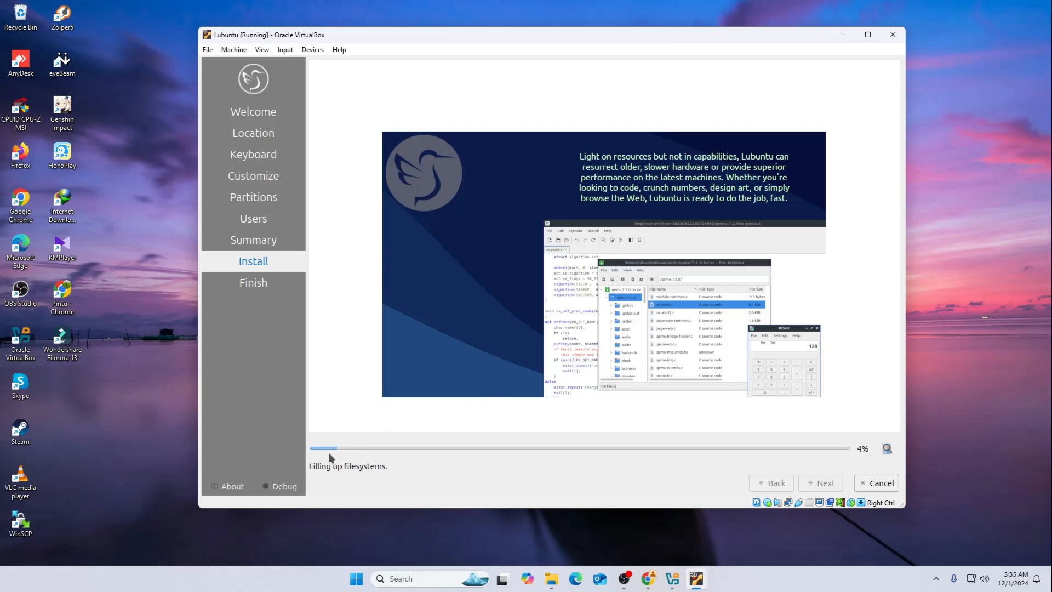
View the installation log and return to the slideshow while the installer is running
click(886, 451)
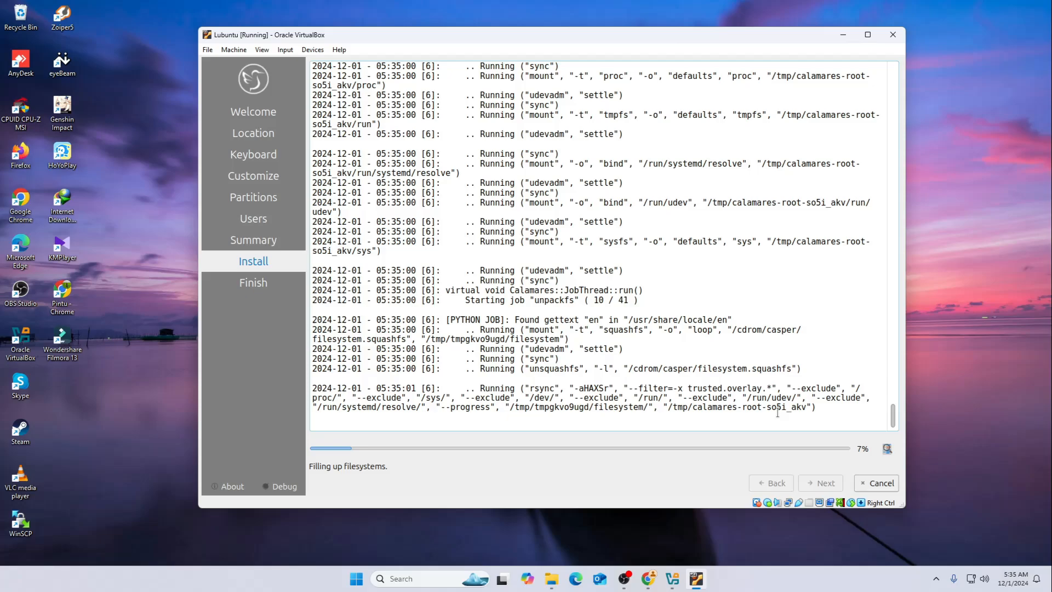
click(887, 448)
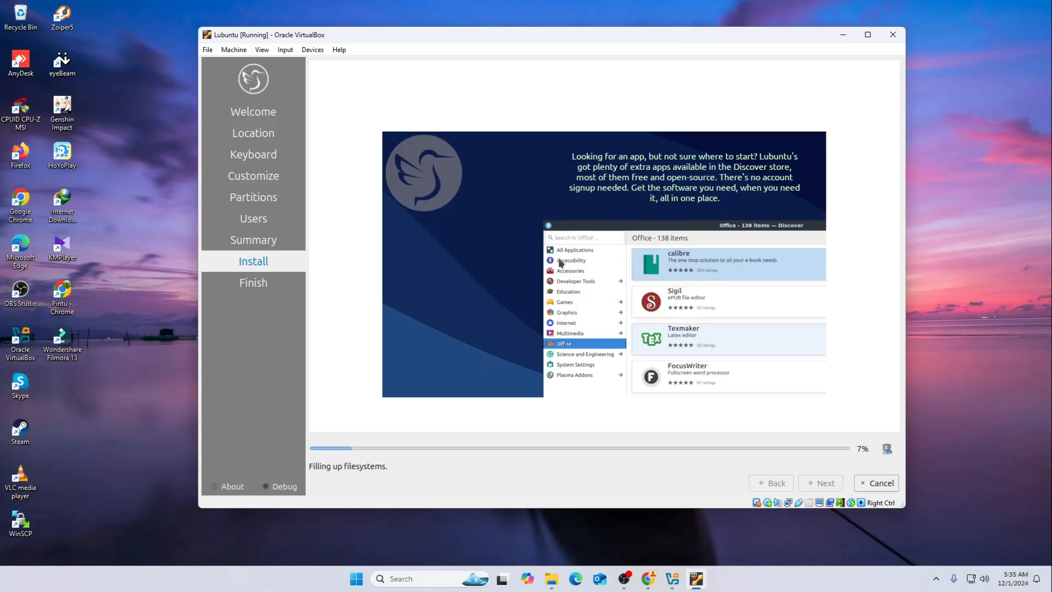
click(888, 450)
click(888, 450)
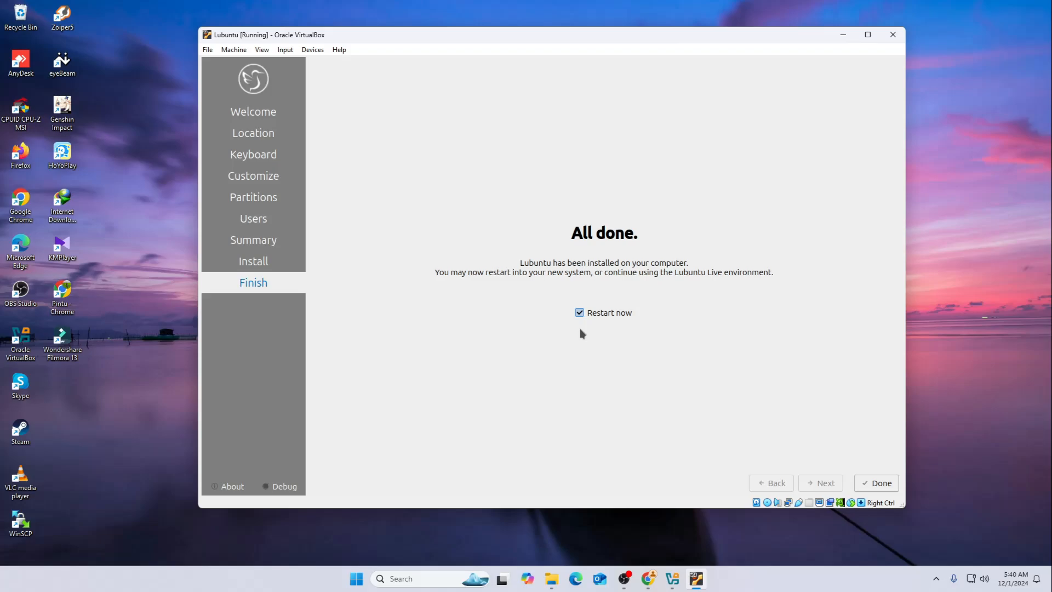
Finish the installer with Restart now enabled and log in to the new system with the account password
click(878, 483)
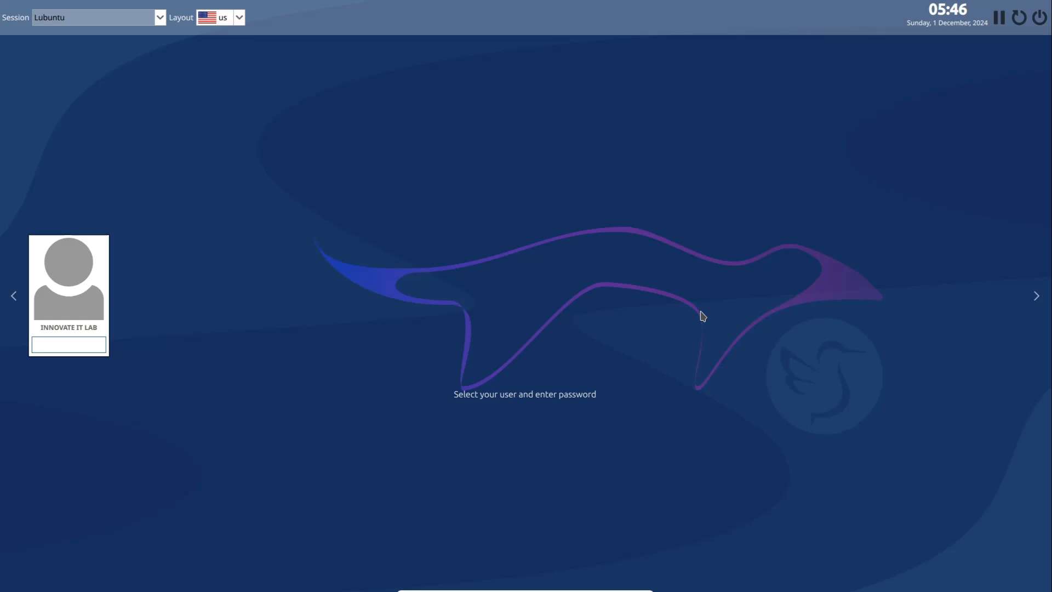
text(********)
key(Return)
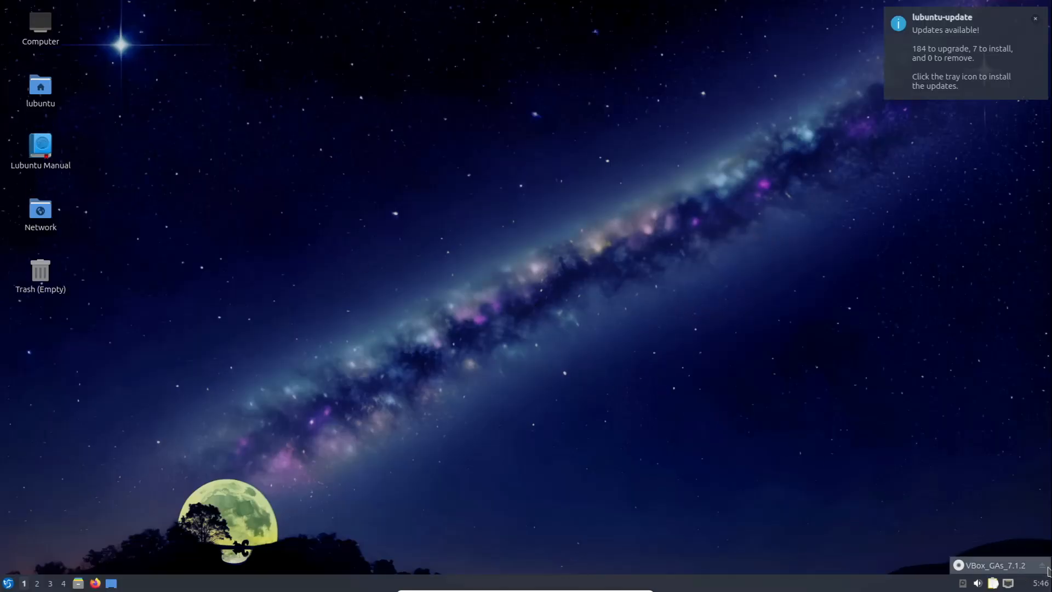
Dismiss the update notification and look through the application categories from Accessories to System Tools
click(1034, 19)
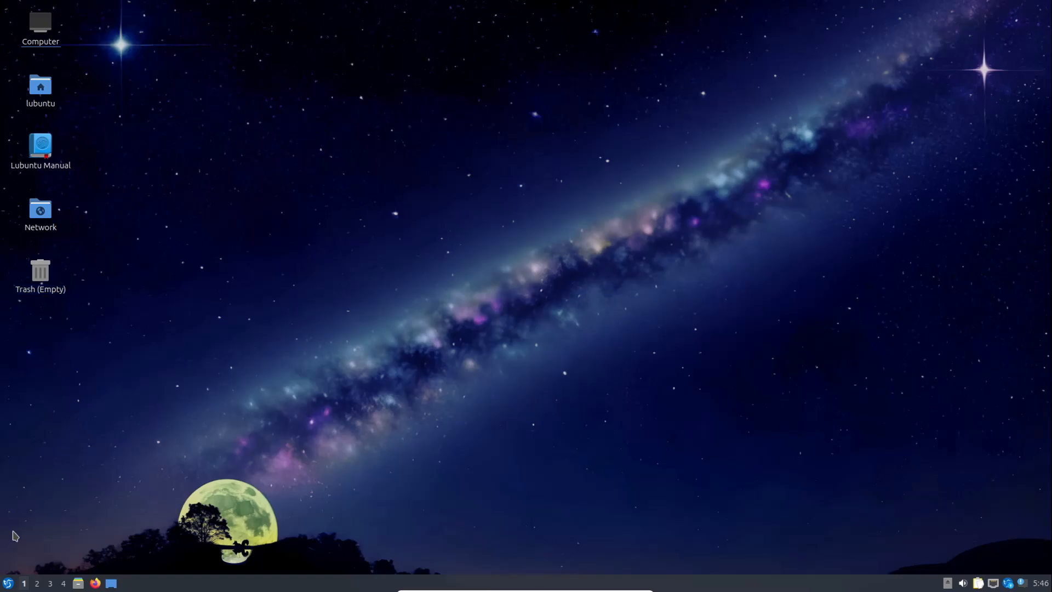
click(7, 583)
mouse_move(31, 398)
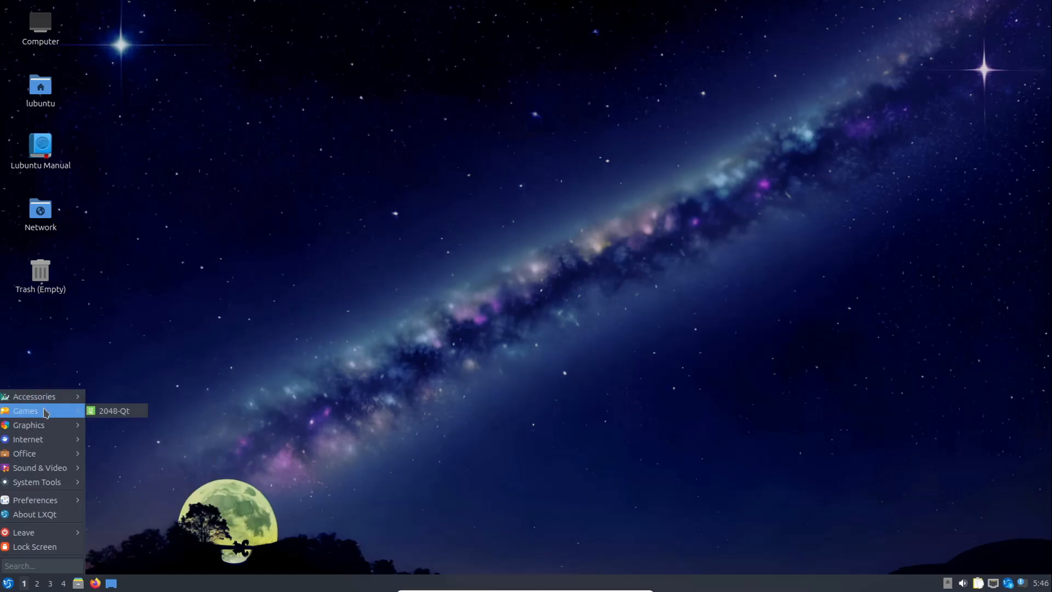
mouse_move(46, 431)
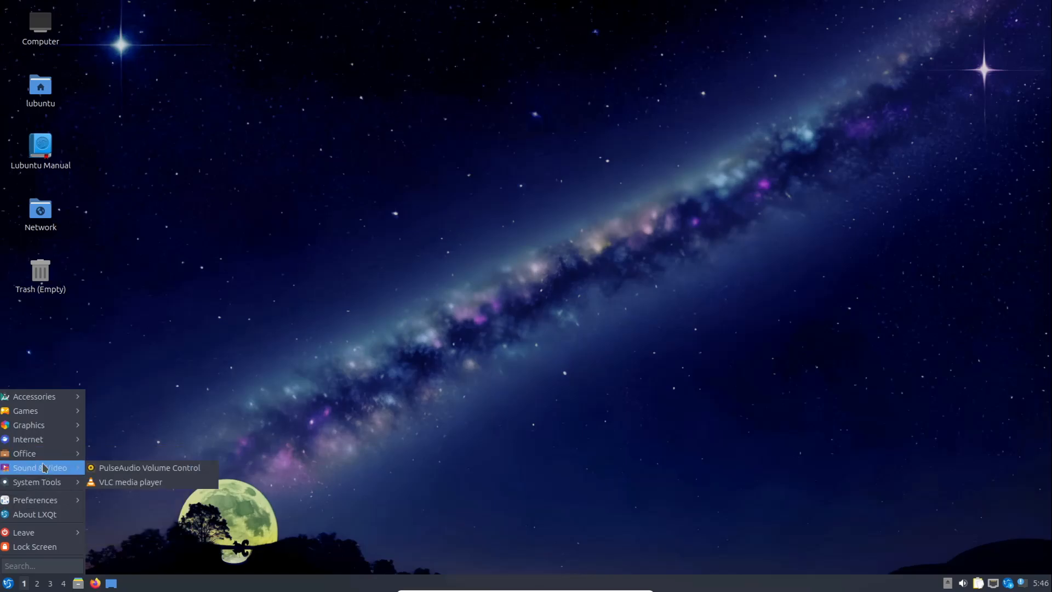
mouse_move(42, 486)
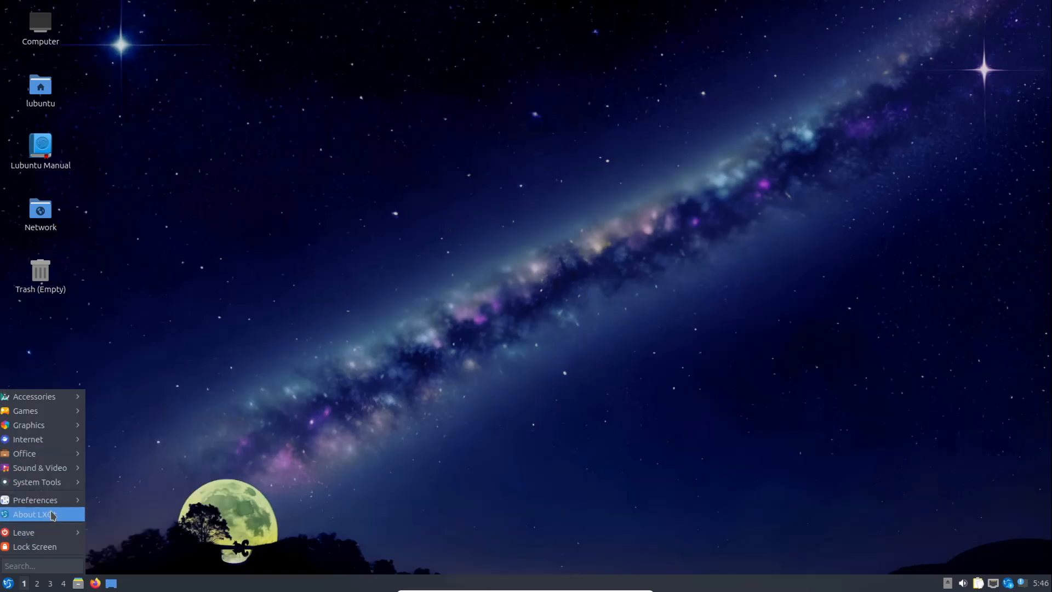
click(220, 437)
Open the file manager on the home folder and enlarge its window to fill most of the desktop
key(super+e)
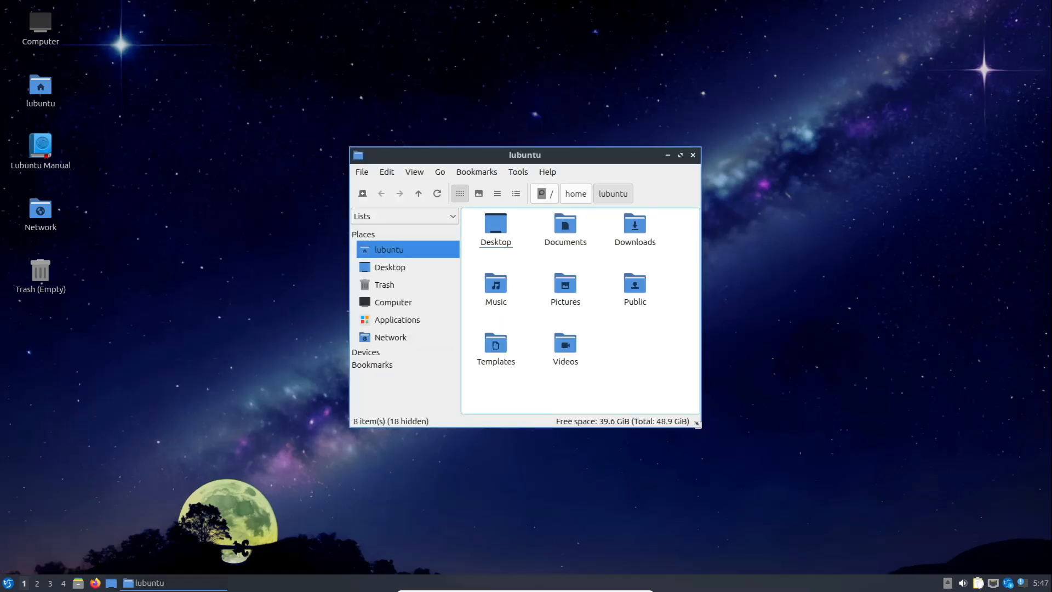
drag(700, 427, 959, 526)
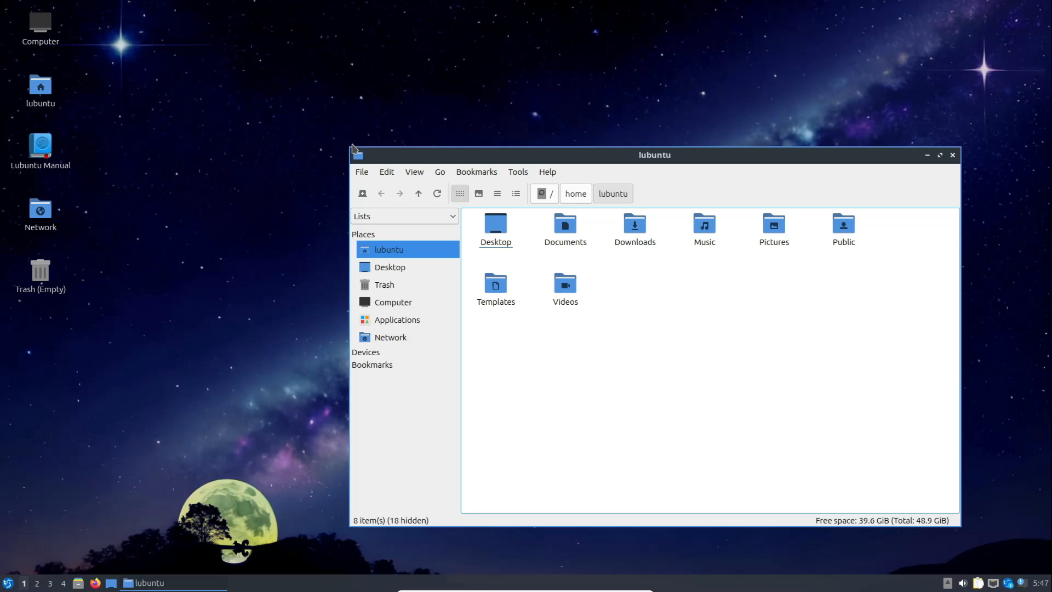
drag(352, 149, 213, 71)
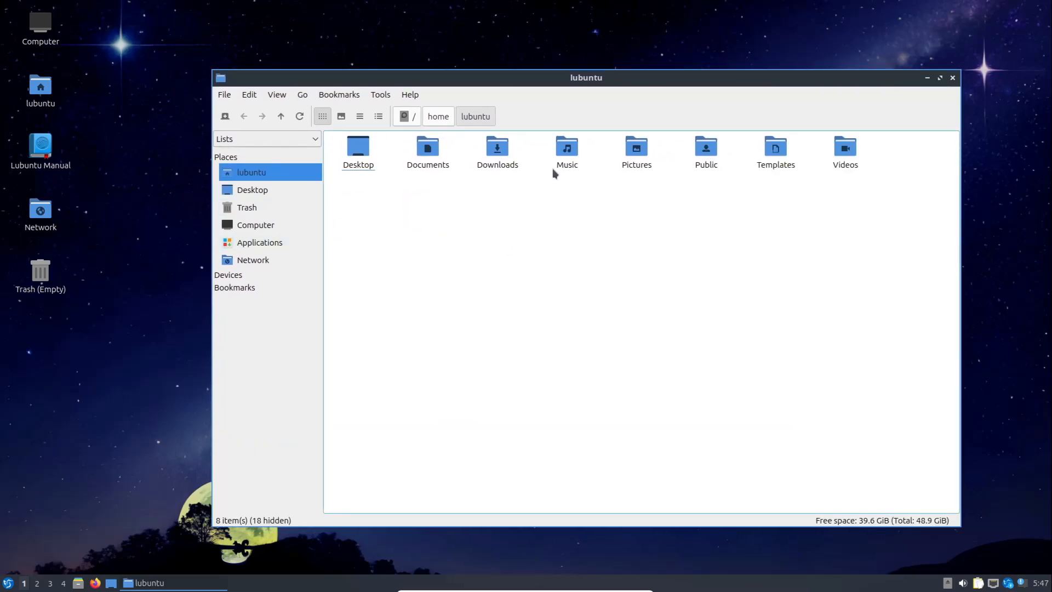
Browse the Computer and Applications places in the file manager and look through its menu commands
drag(593, 85, 545, 90)
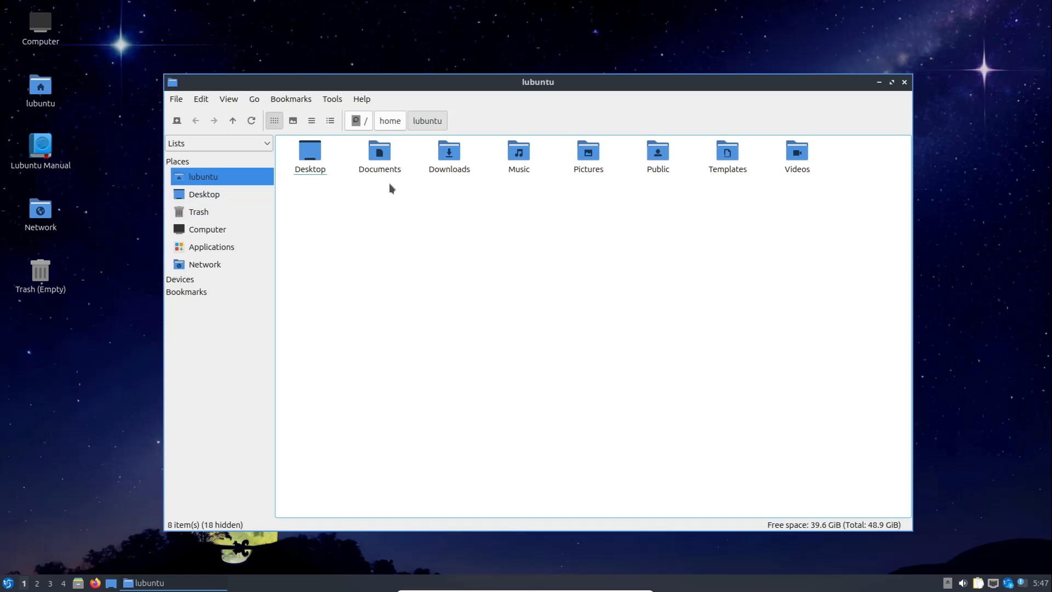
click(209, 231)
click(215, 249)
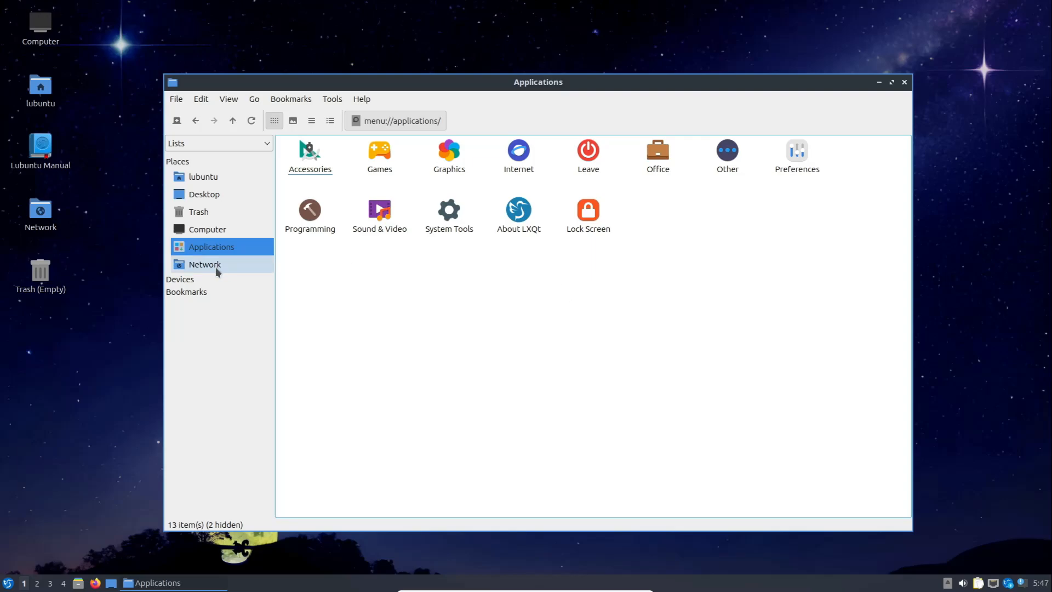
click(194, 282)
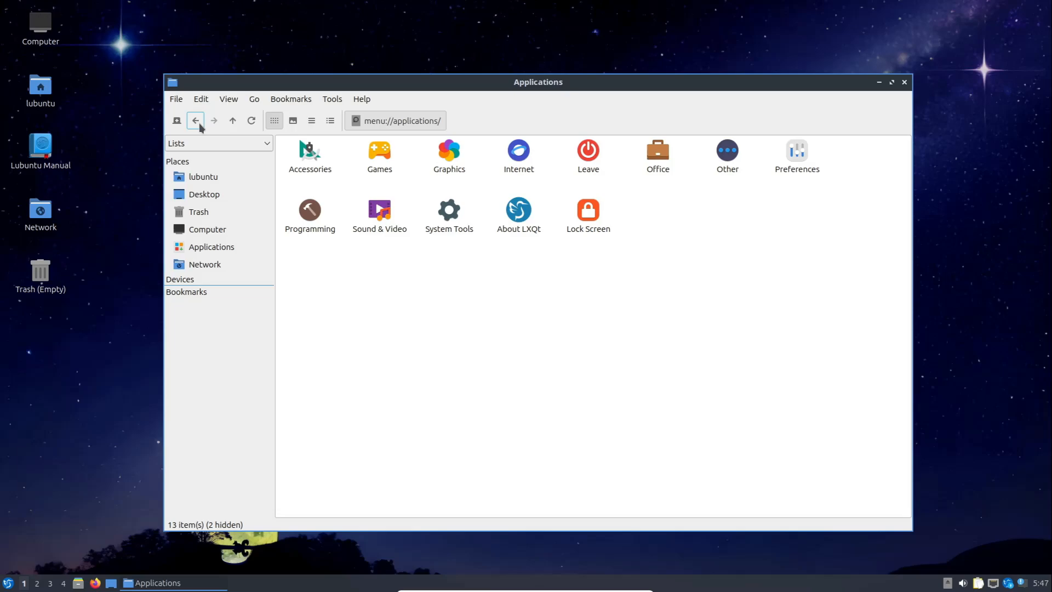
click(204, 100)
mouse_move(255, 101)
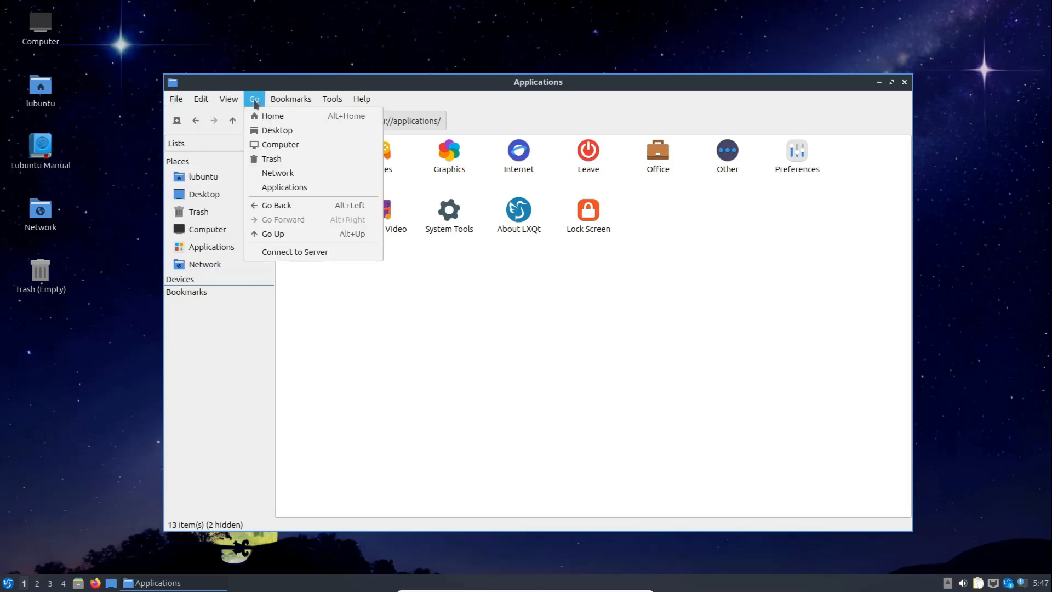
click(520, 317)
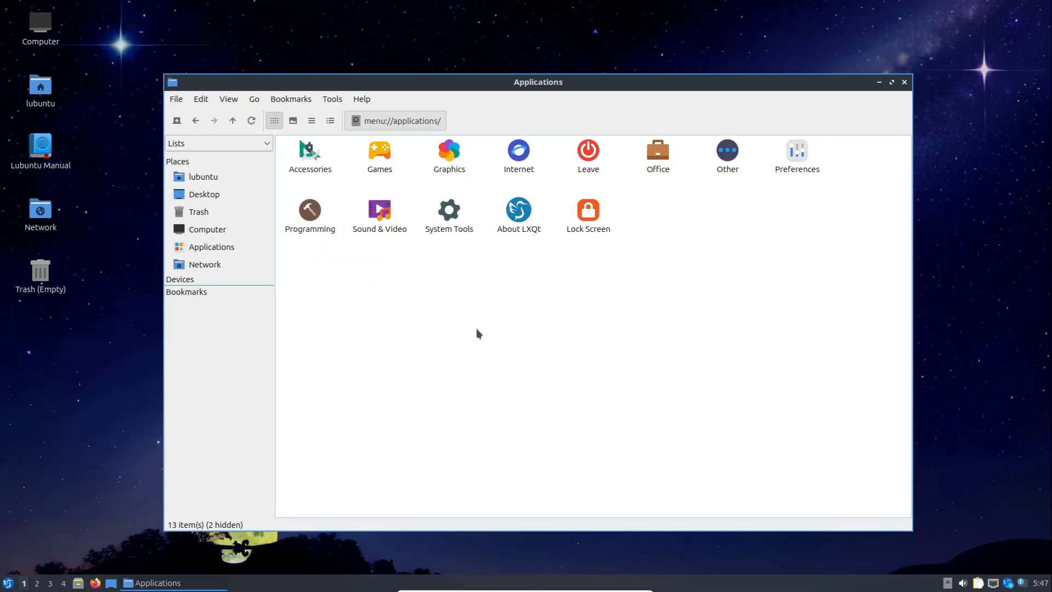
Search the applications for "ter", launch the drop-down QTerminal and hide it again
click(8, 582)
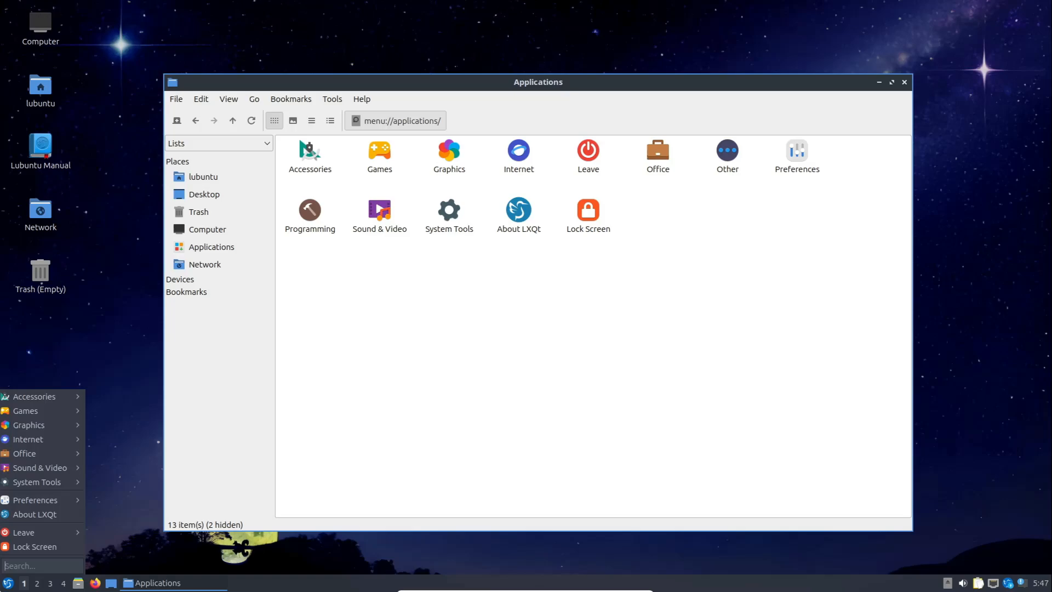
text(ter)
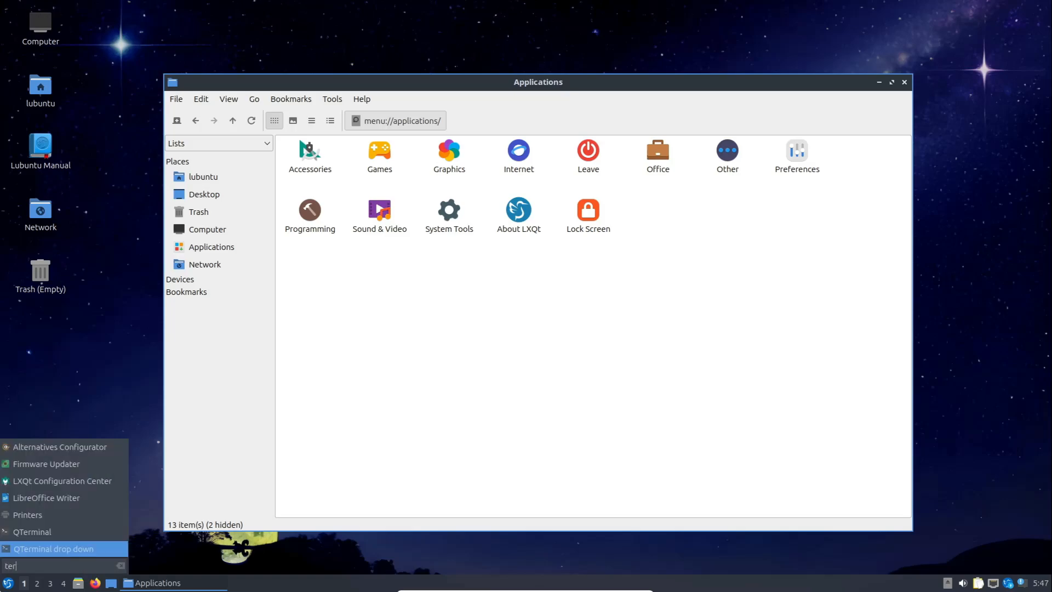
key(Return)
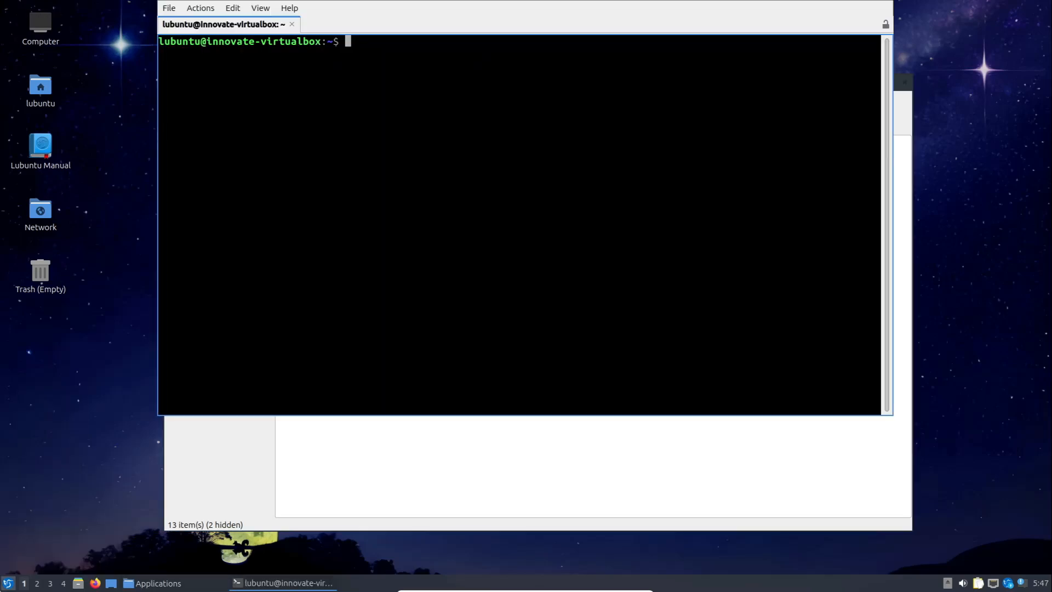
key(F12)
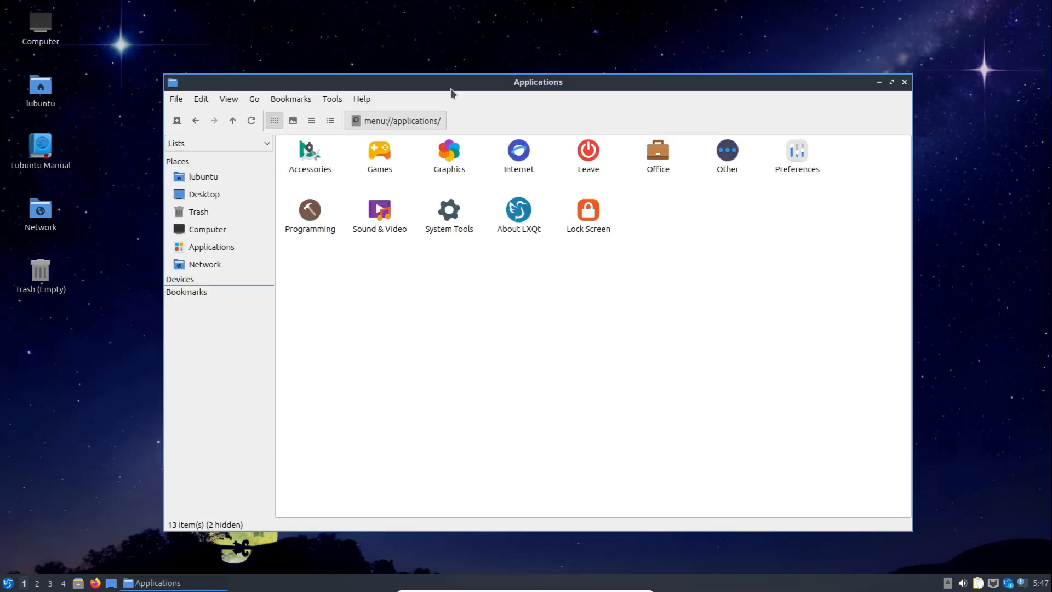
Open a regular terminal window, close the file manager and move the terminal to the middle of the desktop
click(878, 84)
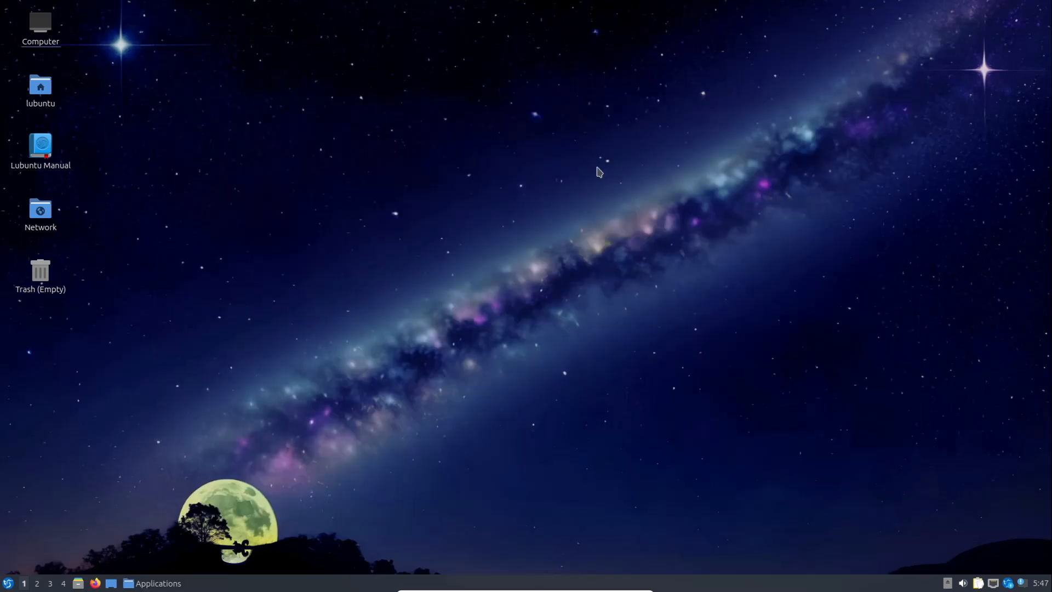
click(144, 584)
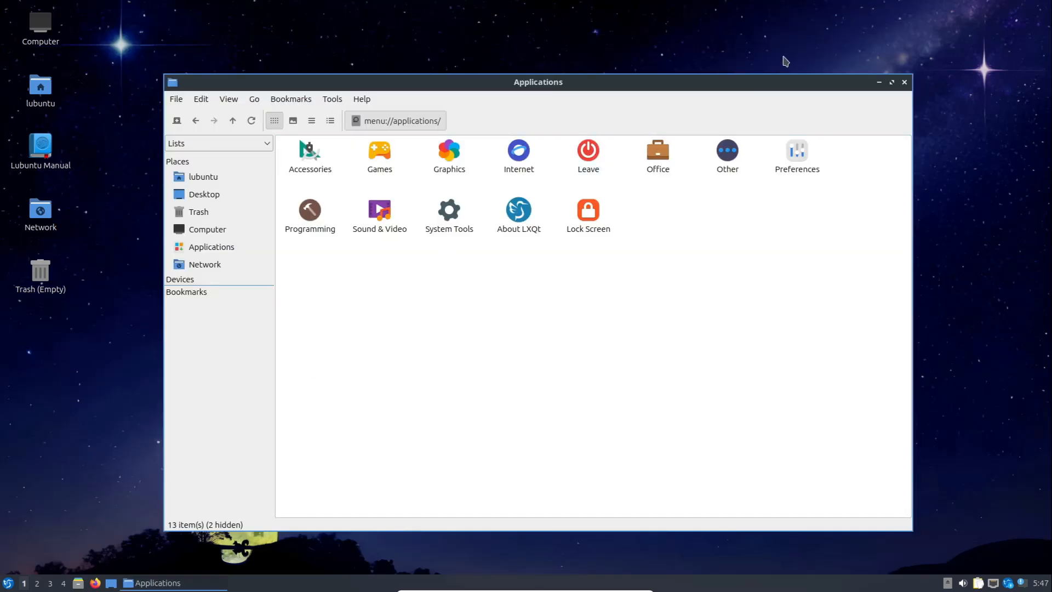
key(ctrl+alt+t)
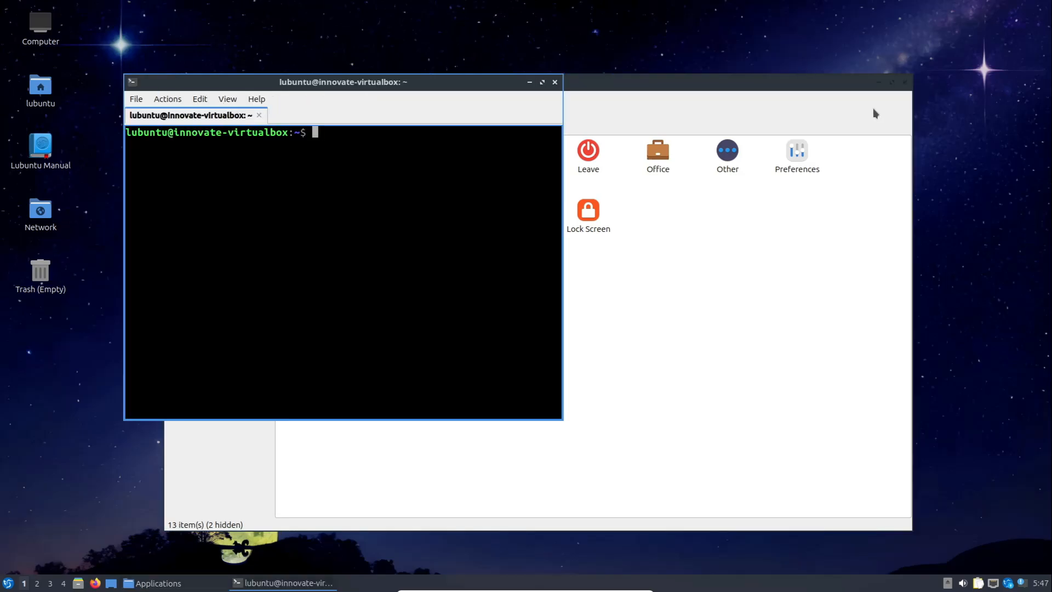
click(905, 85)
click(905, 85)
drag(433, 80, 639, 100)
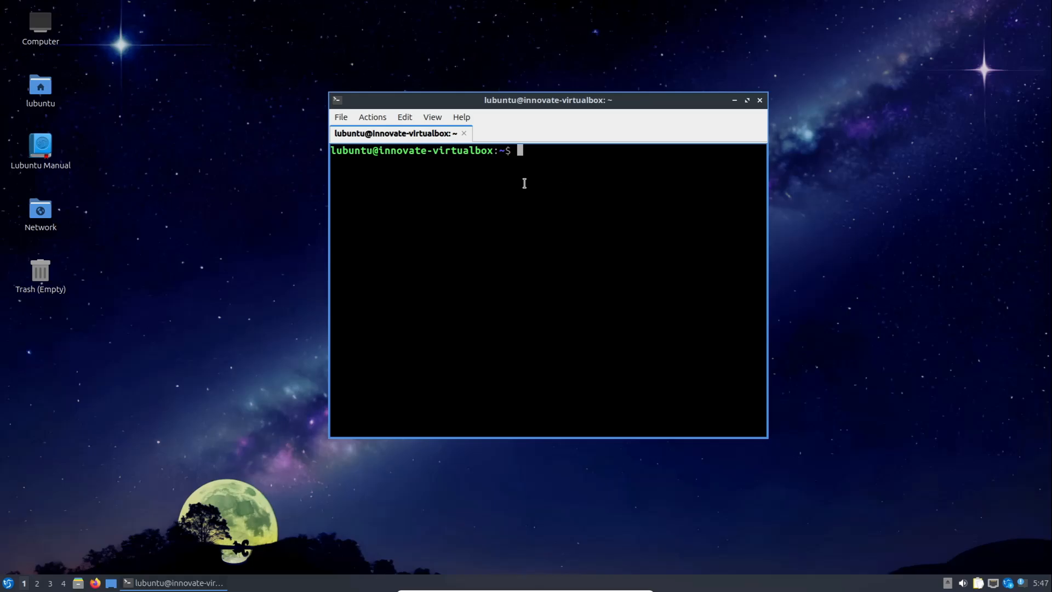
Look through the terminal's menu commands, then open its preferences and view the Behavior and Shortcuts settings
click(372, 117)
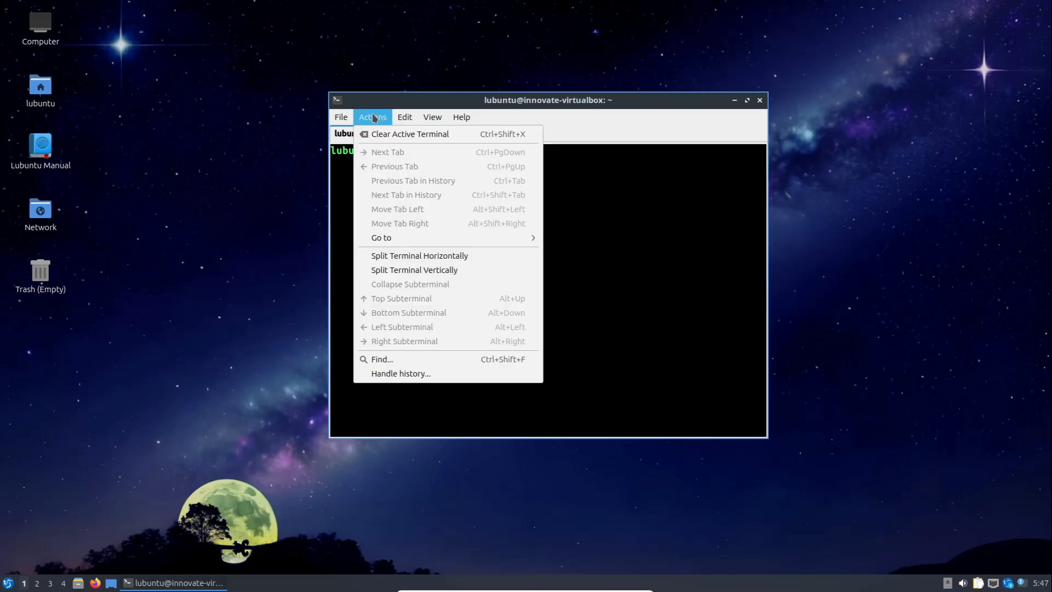
mouse_move(410, 121)
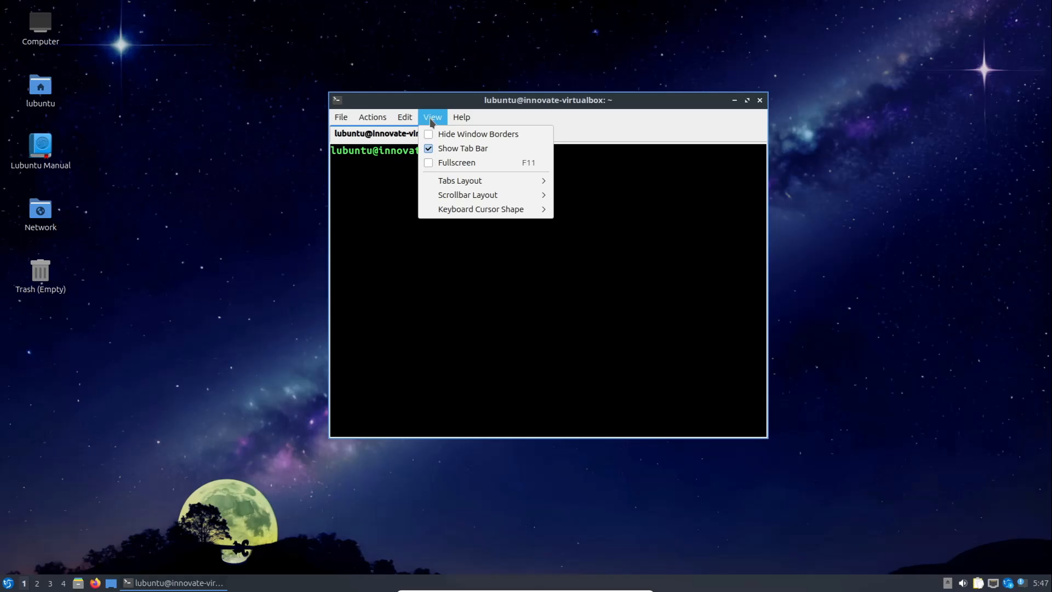
mouse_move(346, 121)
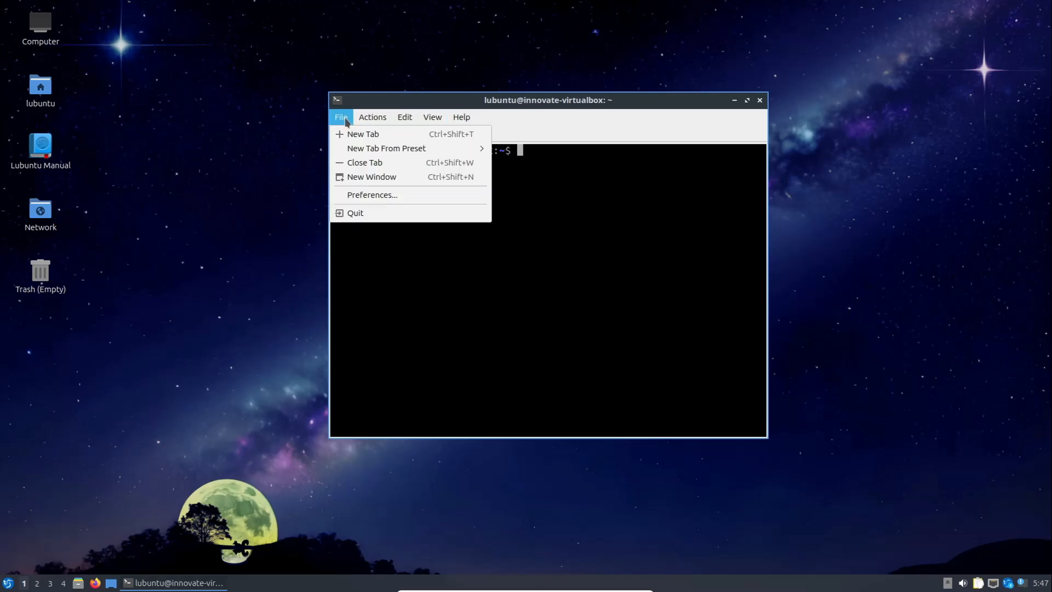
click(379, 194)
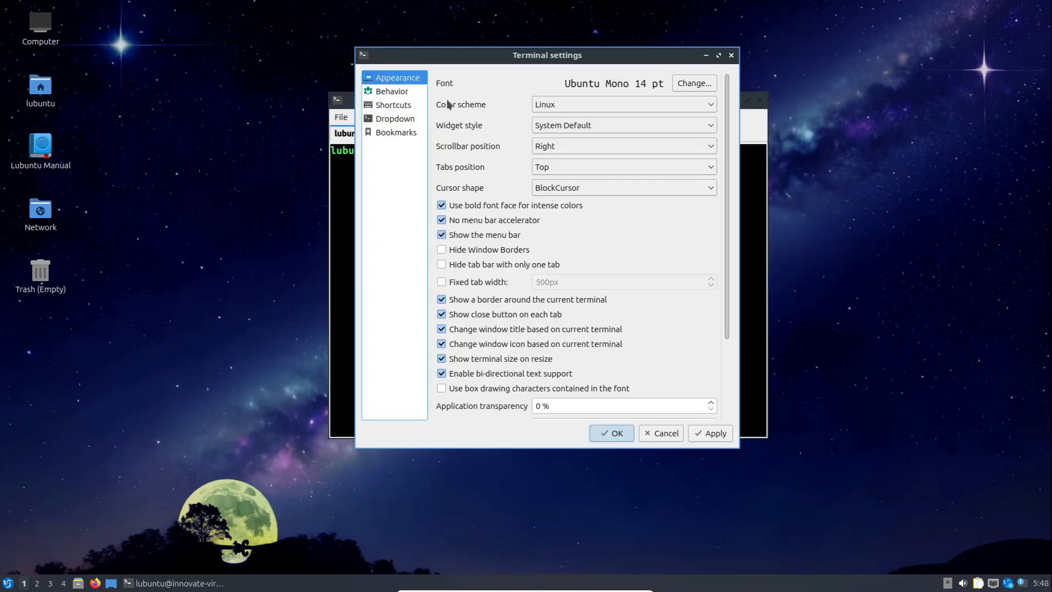
click(395, 96)
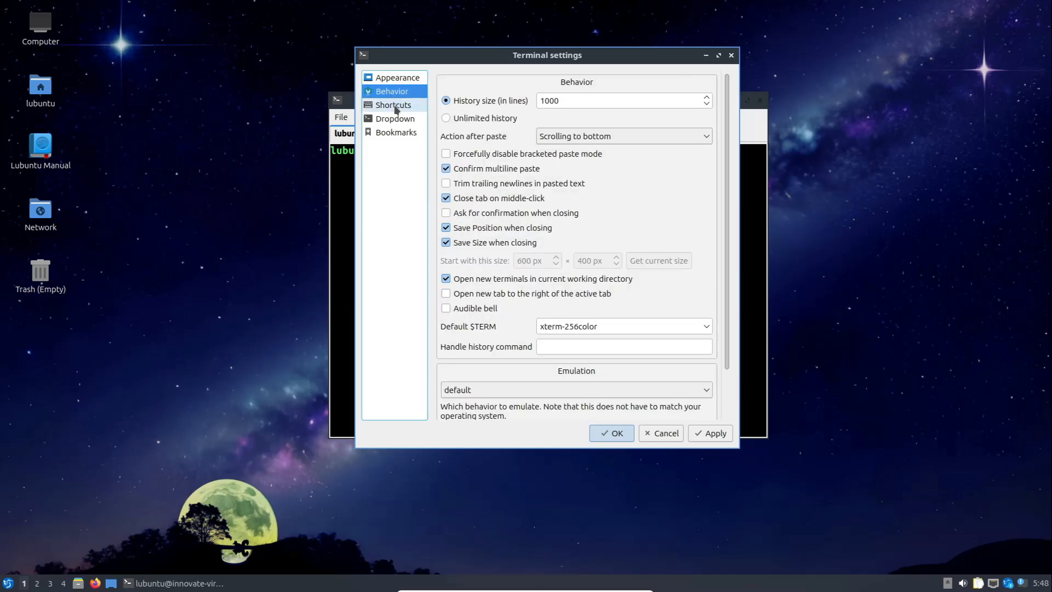
click(396, 107)
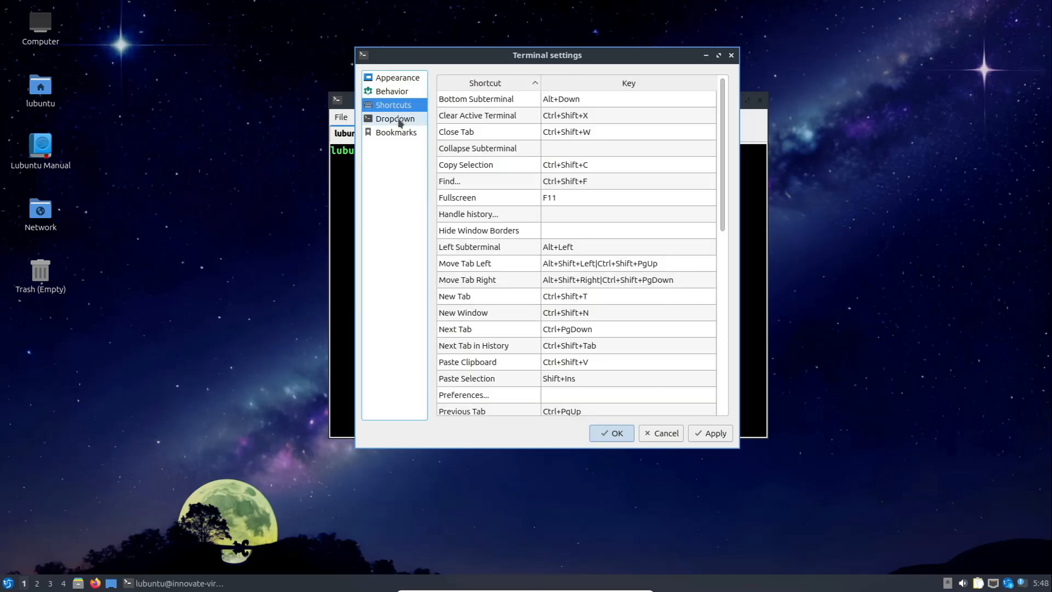
Apply the DarkPastels color scheme to the terminal, placing the settings dialog and terminal window side by side
click(386, 77)
click(580, 104)
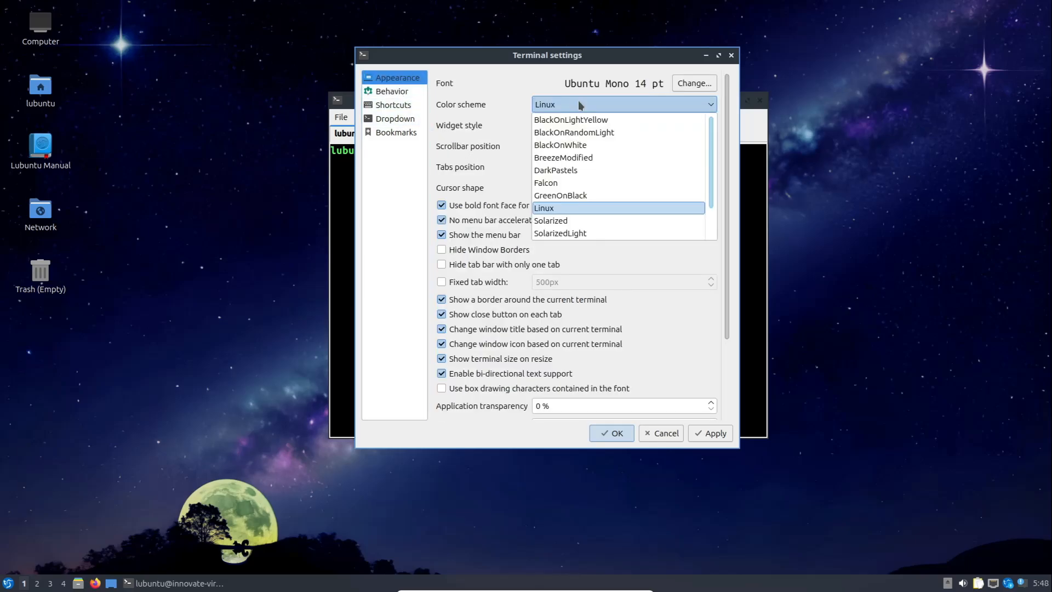
click(571, 169)
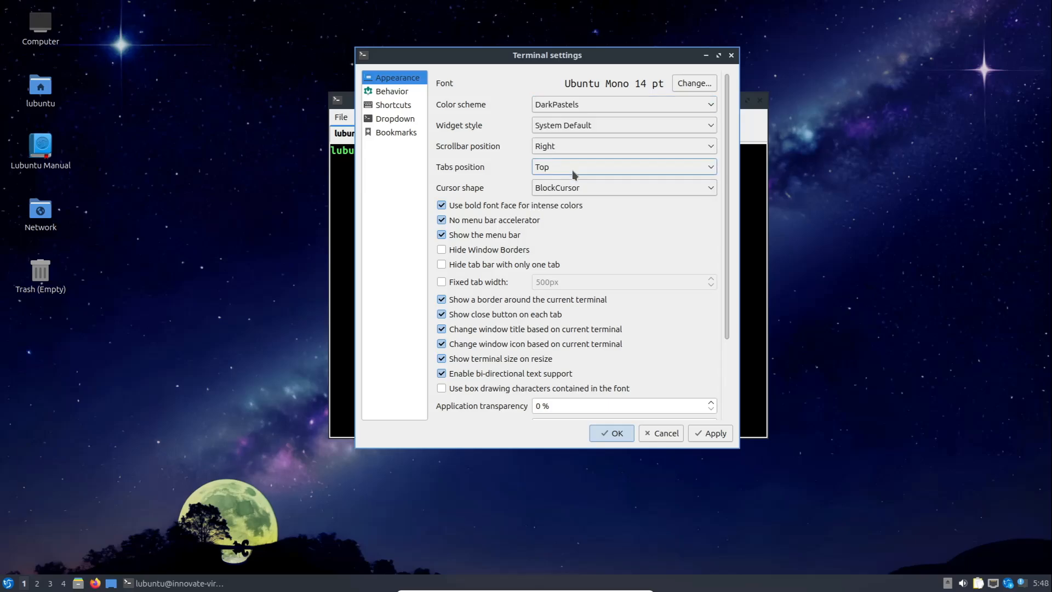
drag(570, 55, 738, 63)
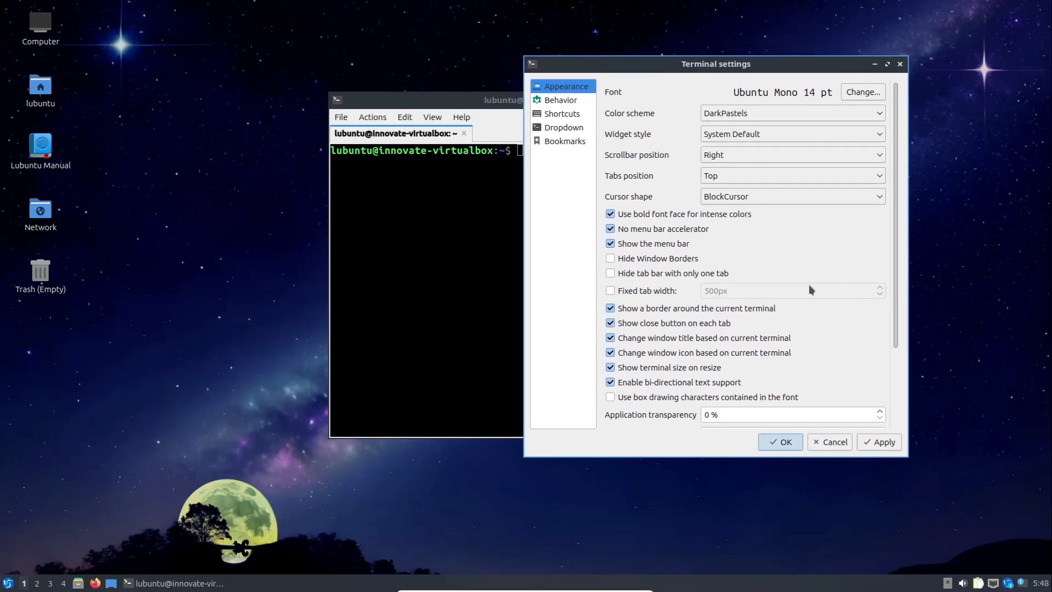
click(899, 446)
drag(453, 103, 250, 97)
Set the terminal's color scheme to Solarized and apply it
click(728, 113)
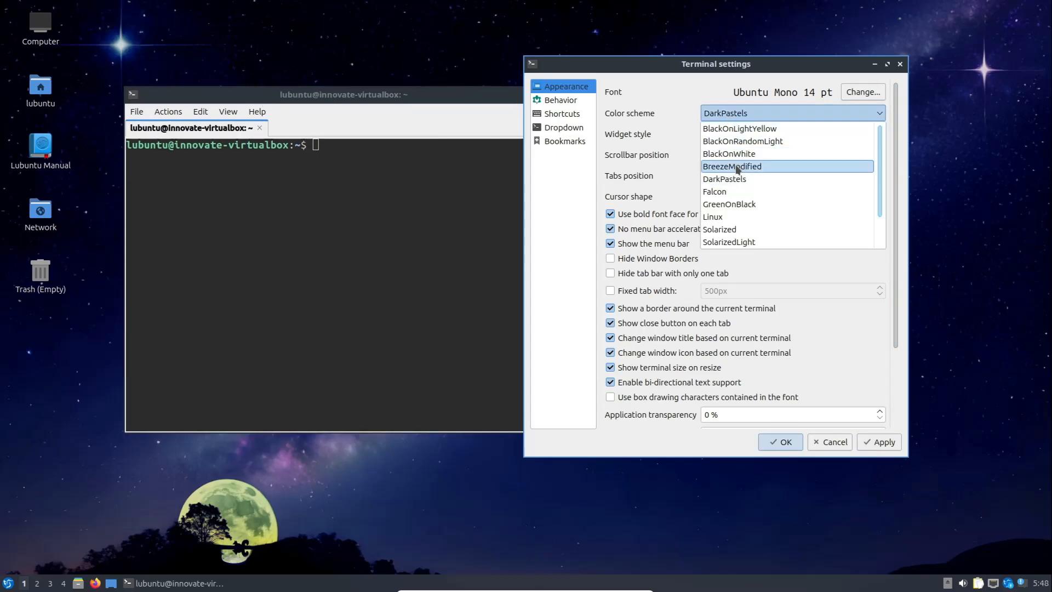
click(724, 229)
click(879, 448)
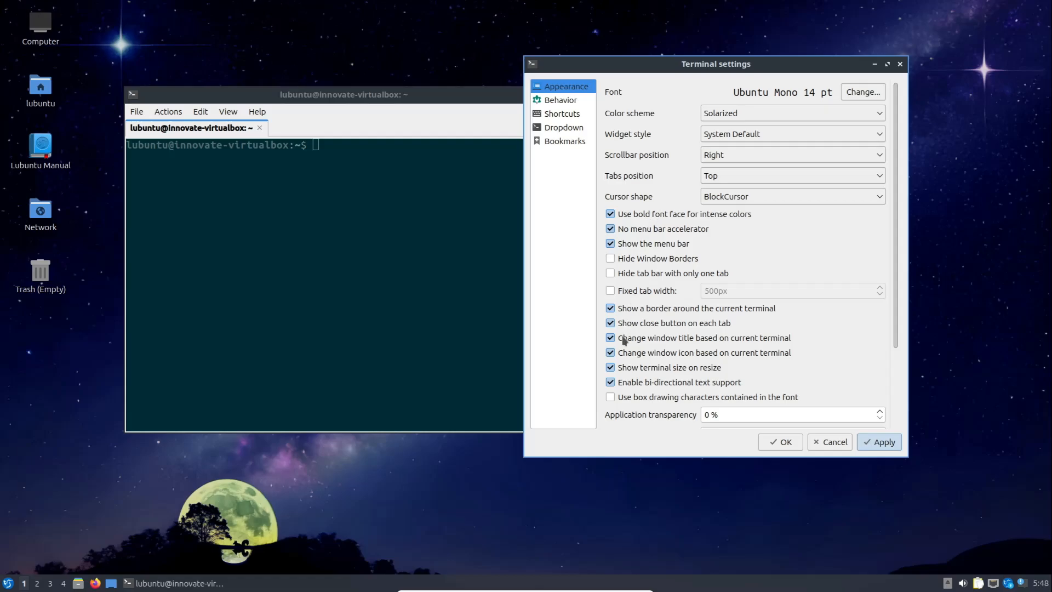
Review the remaining Appearance options and the Shortcuts, Dropdown and Bookmarks settings, then close the settings and the terminal
scroll(624, 339, down, 3)
scroll(645, 317, up, 2)
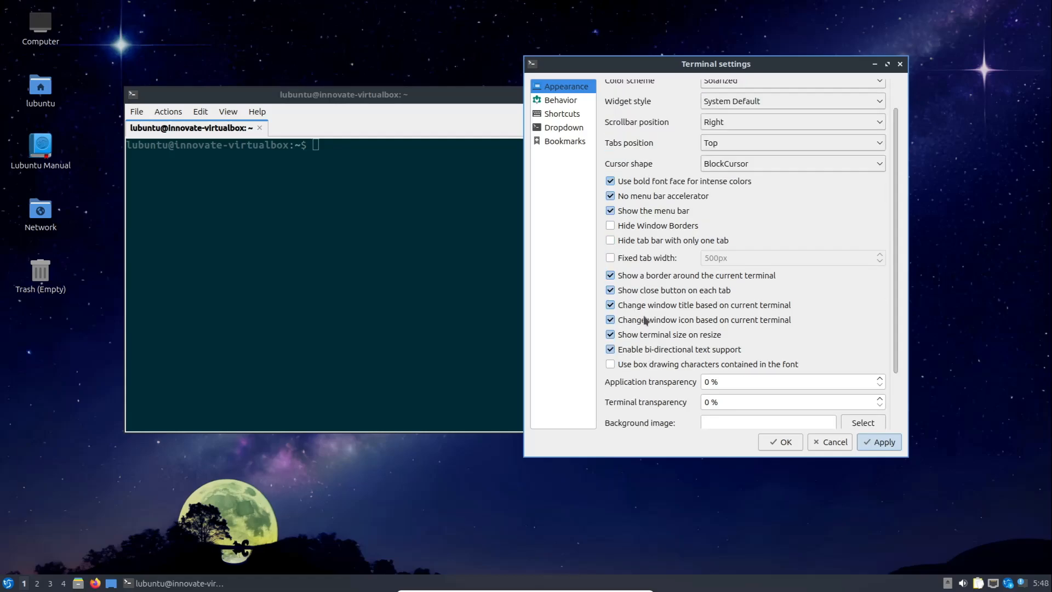
scroll(645, 320, up, 2)
click(561, 113)
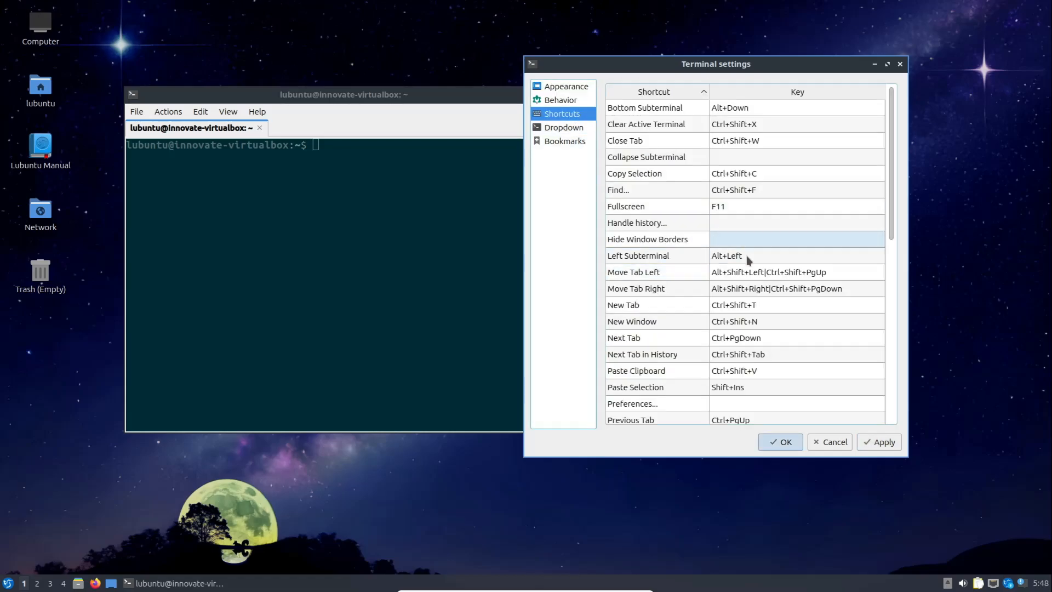
click(572, 127)
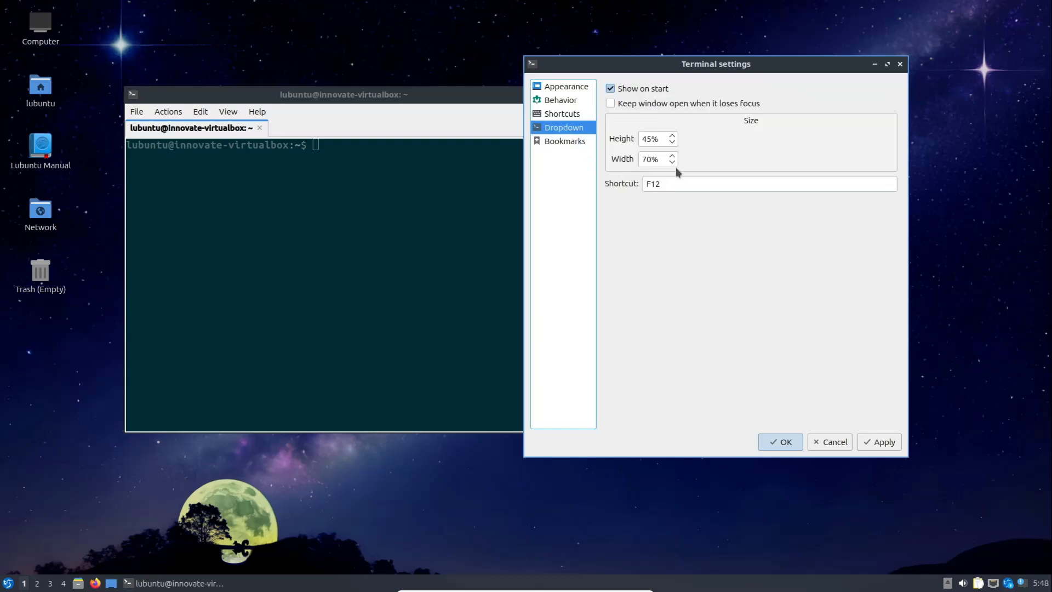
click(574, 148)
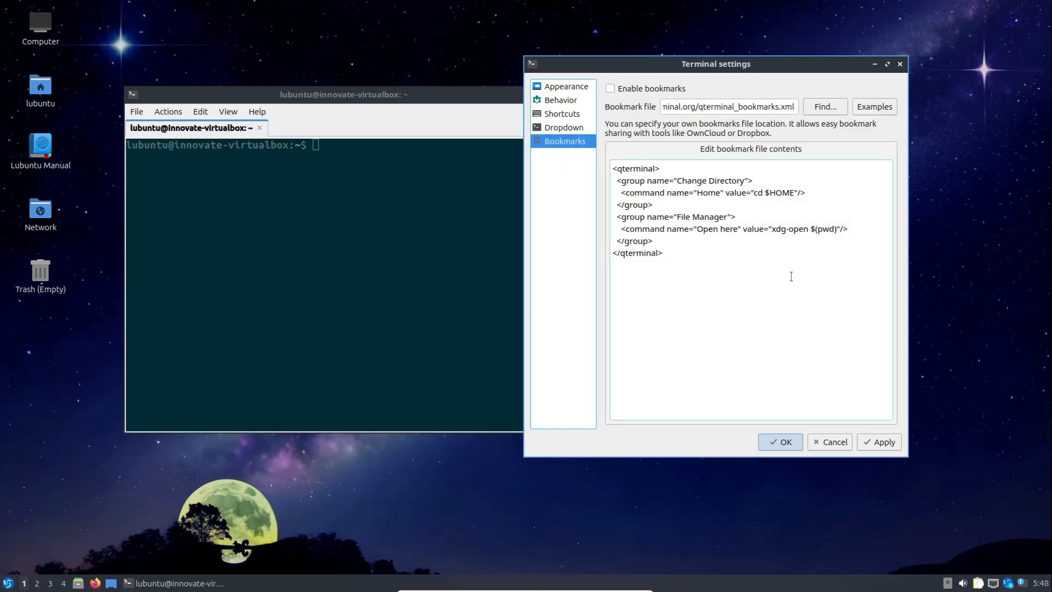
click(899, 65)
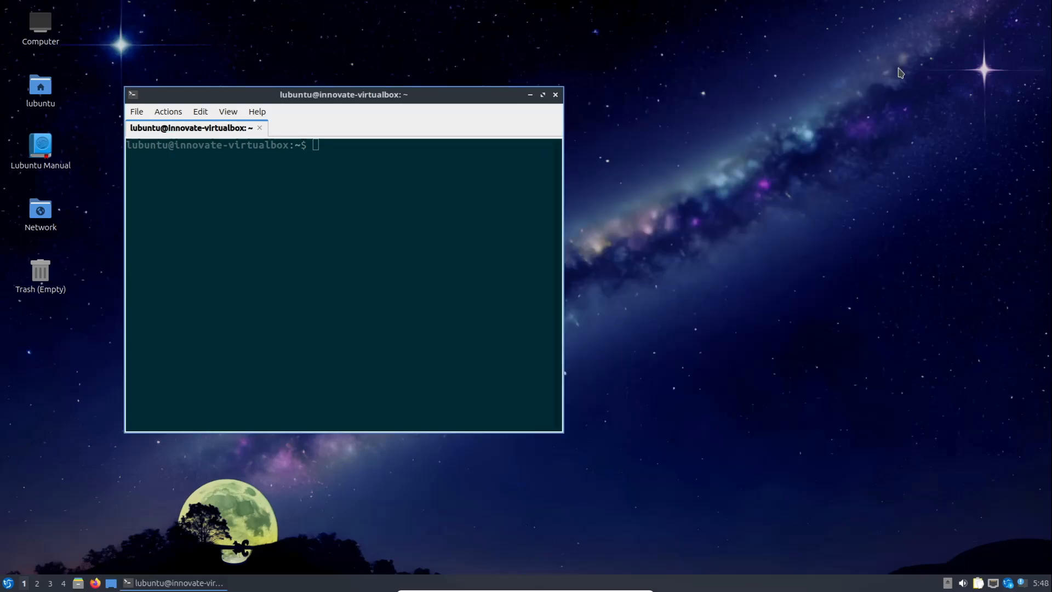
click(555, 95)
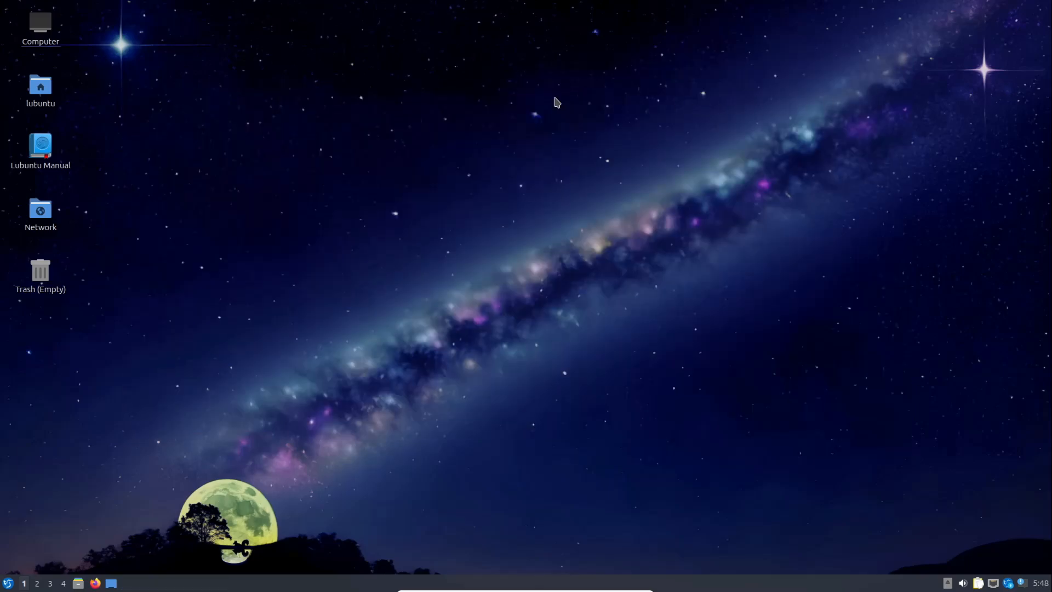
Switch through virtual desktops 2, 3 and 4 and return to desktop 1
click(36, 583)
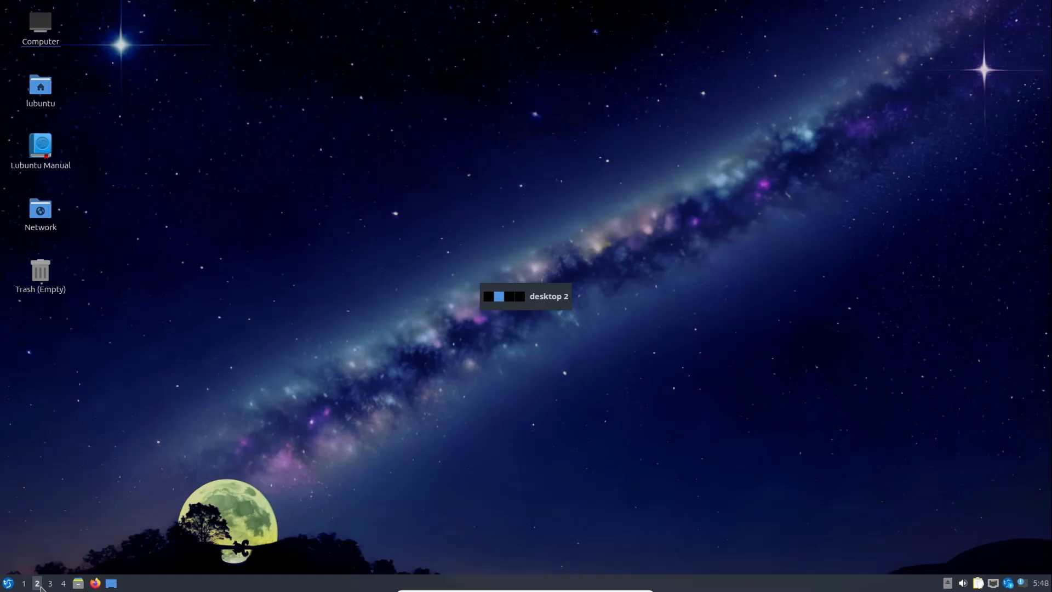
click(49, 584)
click(63, 583)
click(50, 583)
click(36, 583)
click(27, 584)
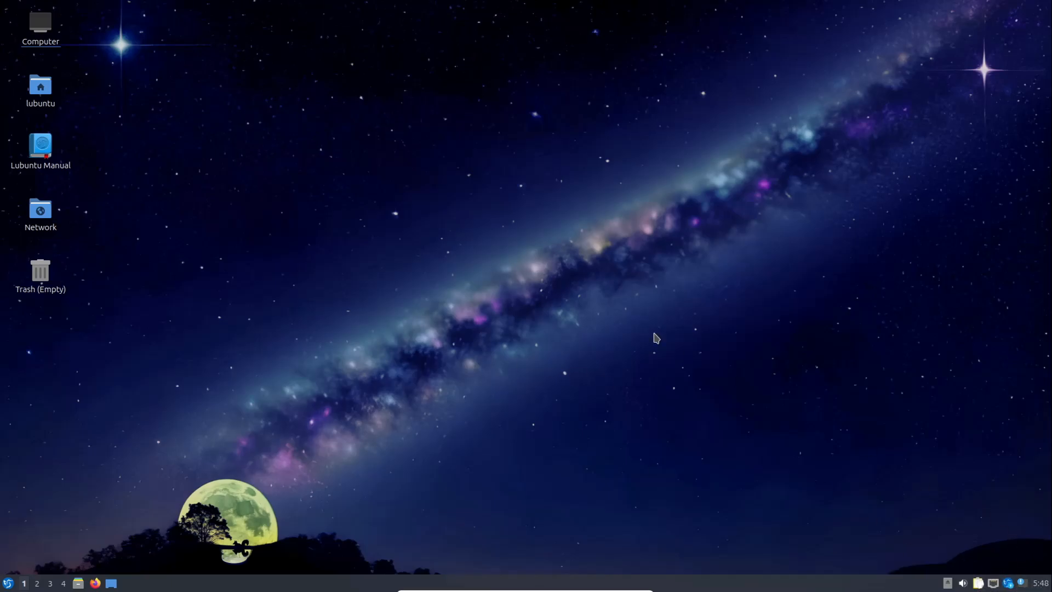
Open the desktop preferences, view the Background, Slide Show and Advanced settings, and close the dialog without changes
right_click(581, 285)
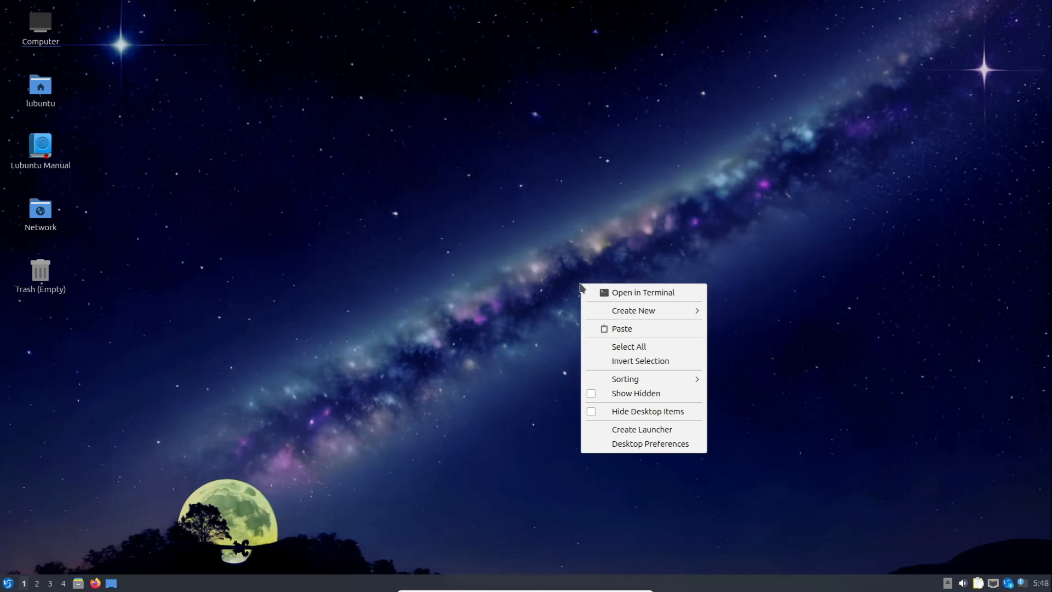
click(660, 443)
click(467, 106)
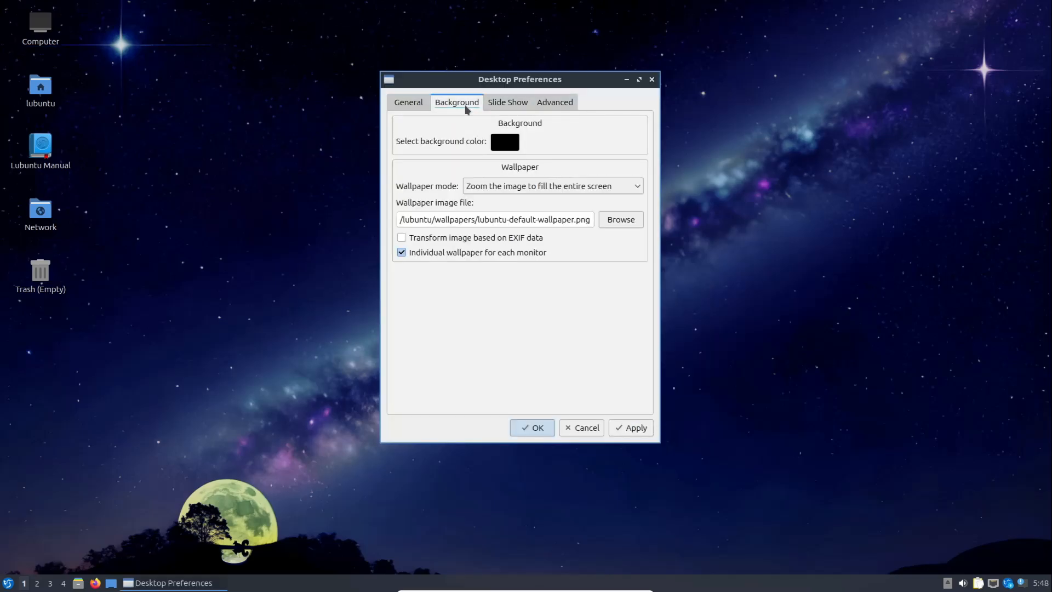
click(493, 104)
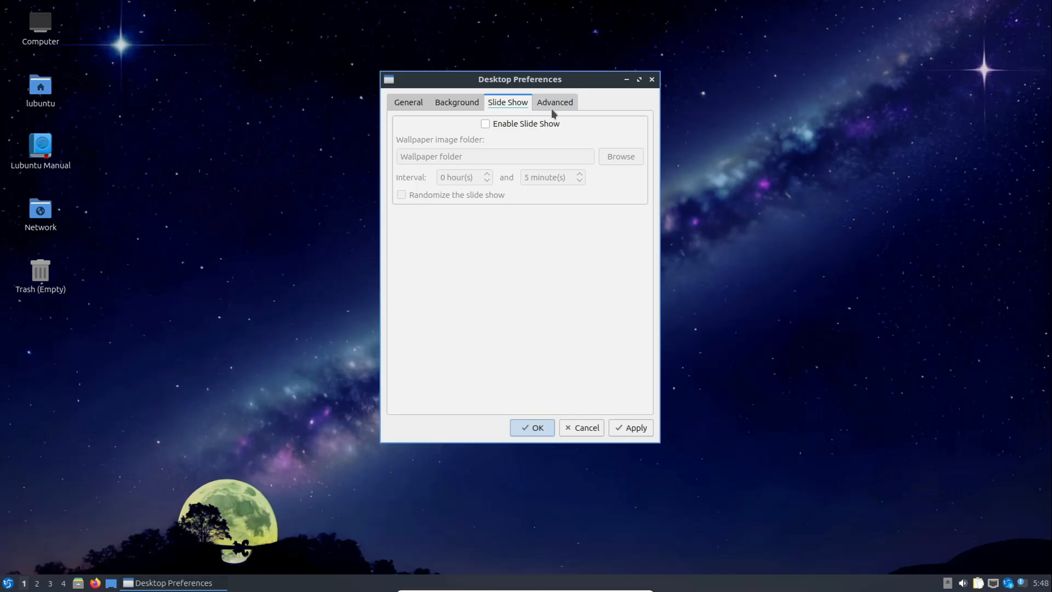
click(551, 108)
click(651, 80)
Open the home folder in a new file manager window
key(super+e)
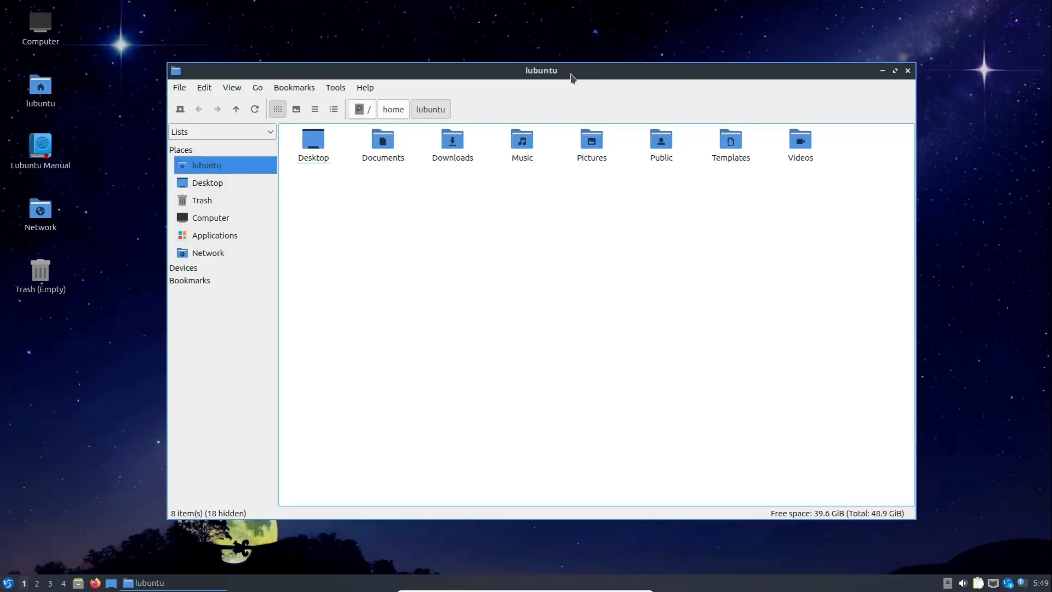